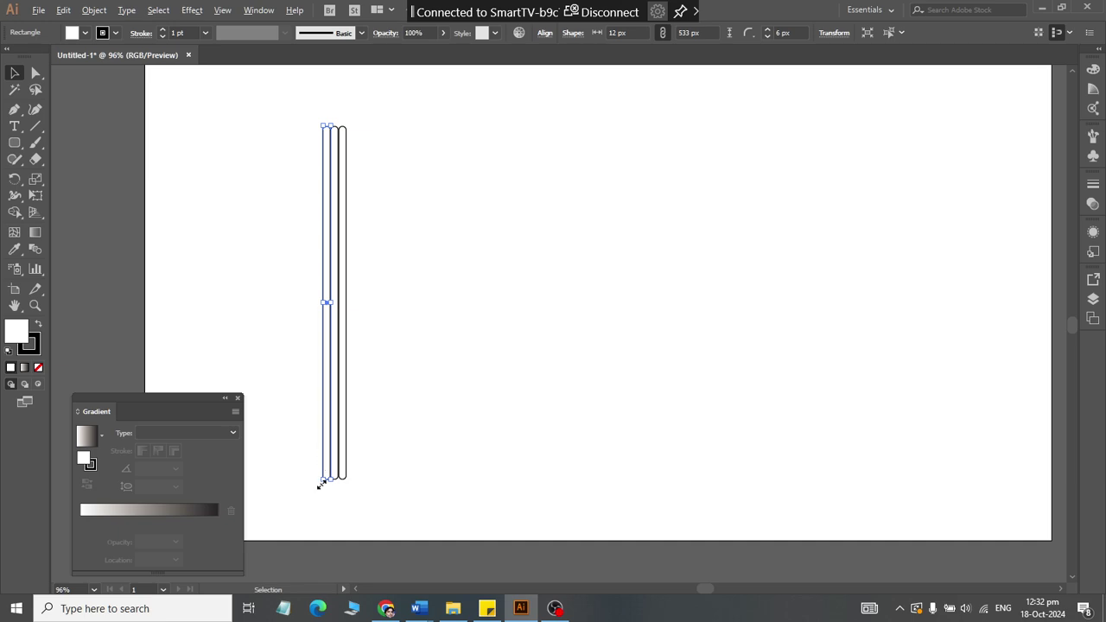
# Step: Draw a square-cornered rectangle about 39 × 71 px beside the lower ends of the three vertical strips
pyautogui.scroll(4, 320, 486)
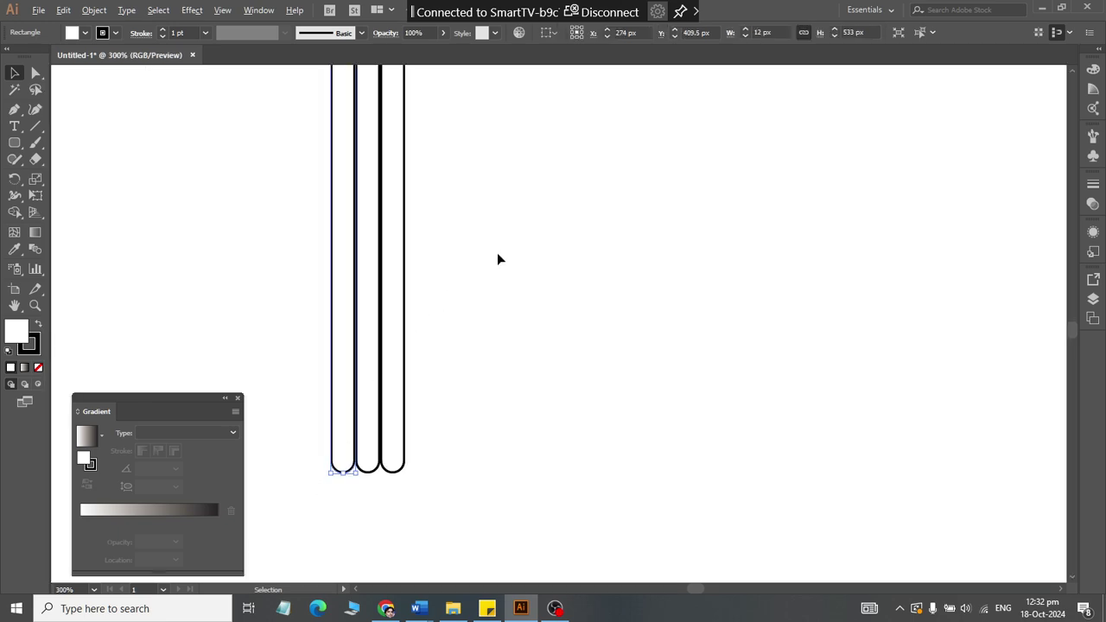
pyautogui.click(497, 255)
pyautogui.moveTo(14, 144)
pyautogui.mouseDown()
pyautogui.moveTo(14, 158)
pyautogui.moveTo(65, 141)
pyautogui.mouseUp()
pyautogui.moveTo(447, 223)
pyautogui.mouseDown()
pyautogui.moveTo(518, 376)
pyautogui.moveTo(528, 369)
pyautogui.mouseUp()
pyautogui.click(15, 74)
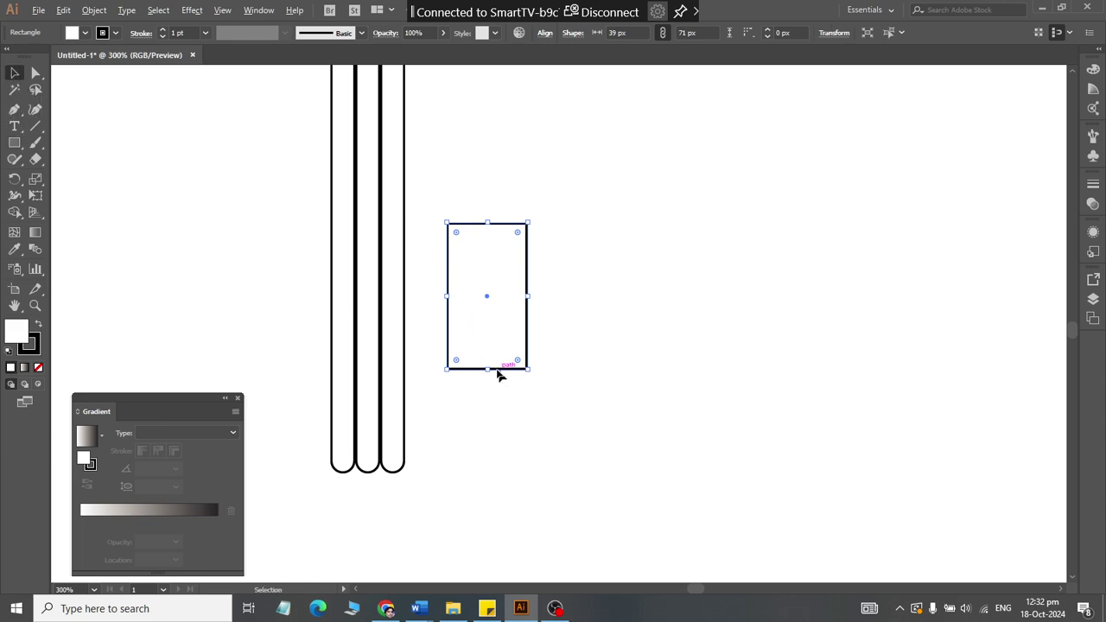
# Step: Move the rectangle over the strips' lower ends, aligned with their outer edge, and narrow it to 36 px
pyautogui.moveTo(496, 372); pyautogui.dragTo(386, 503)
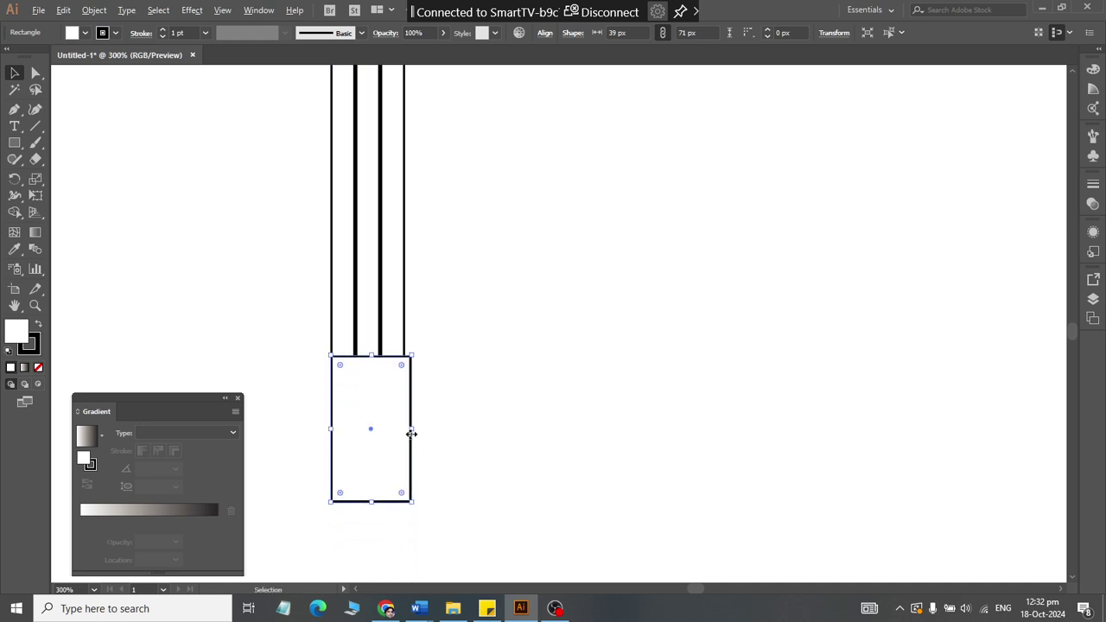
pyautogui.moveTo(411, 434); pyautogui.dragTo(403, 429)
pyautogui.click(446, 413)
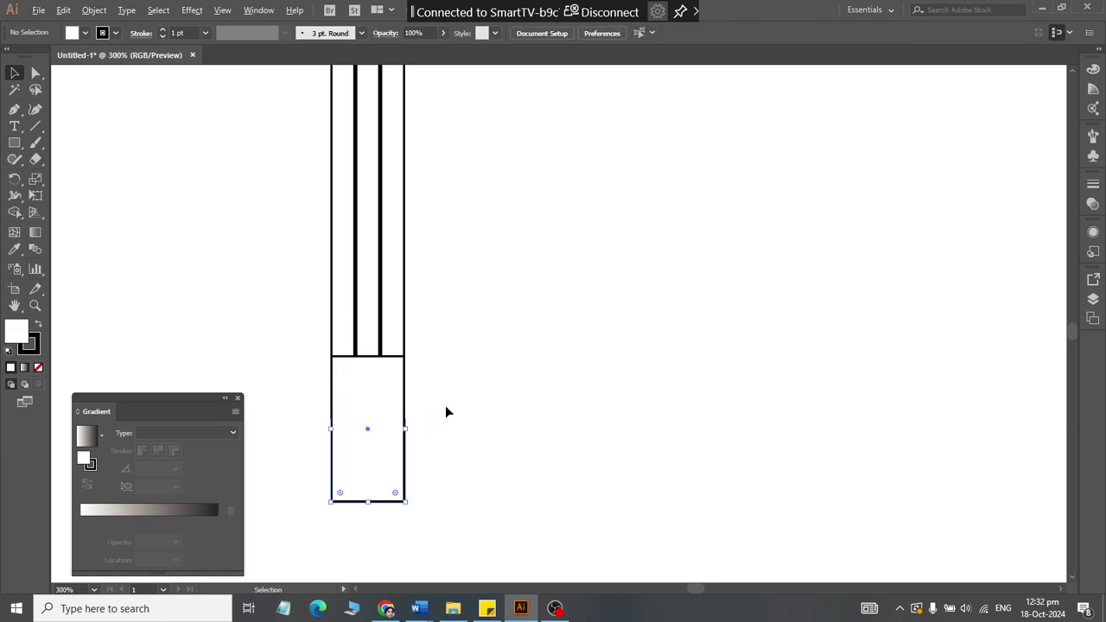
# Step: Send the rectangle behind the three strips so their rounded lower ends overlap it
pyautogui.rightClick(387, 429)
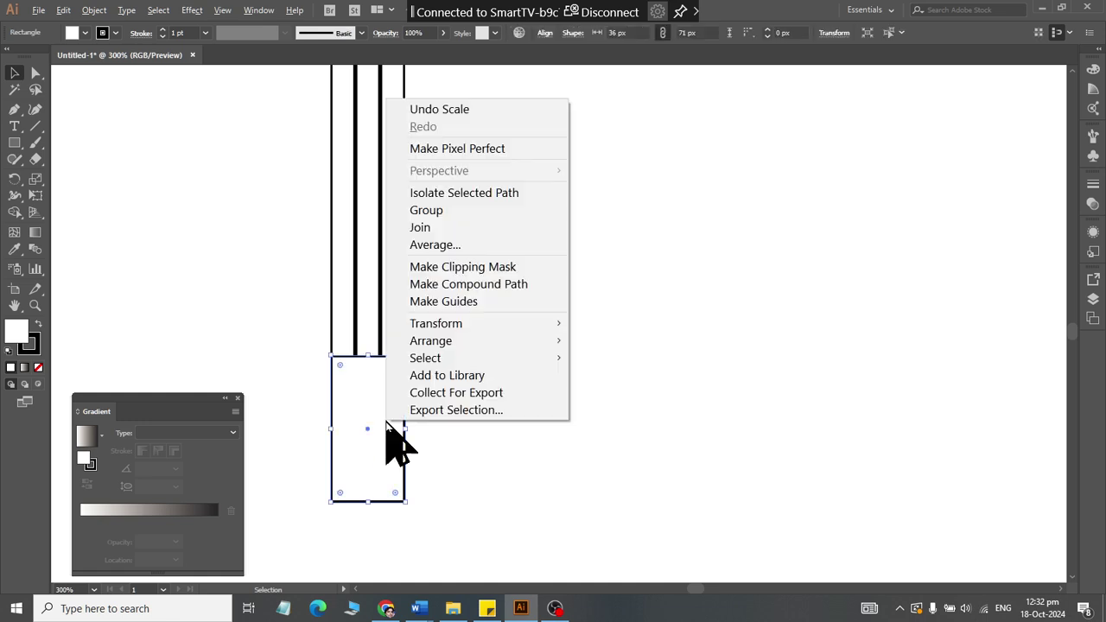
pyautogui.moveTo(439, 344)
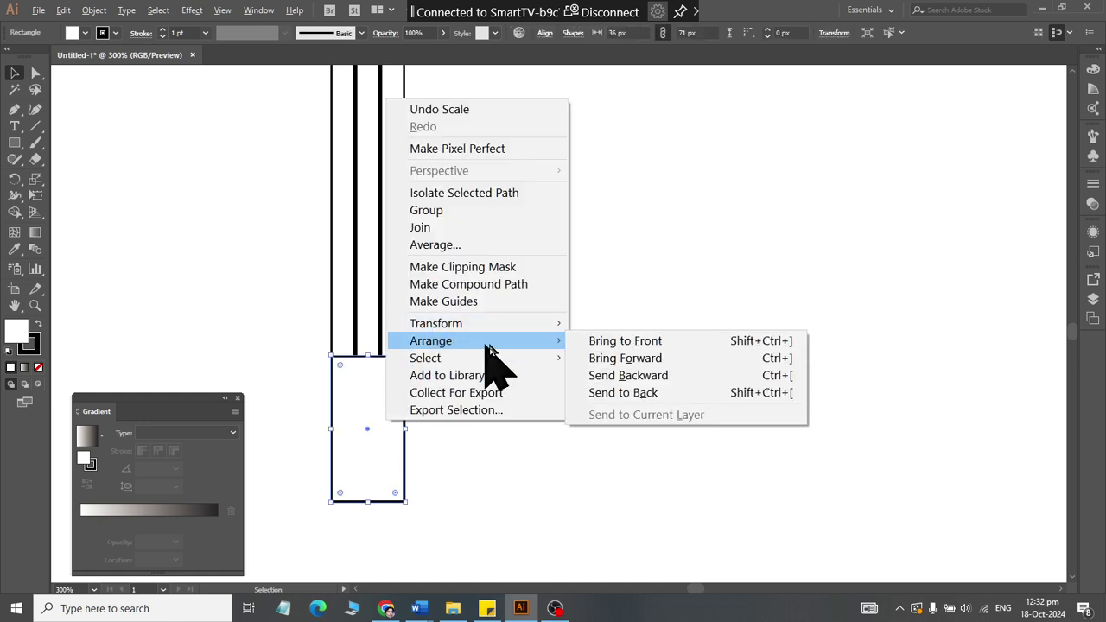
pyautogui.click(675, 395)
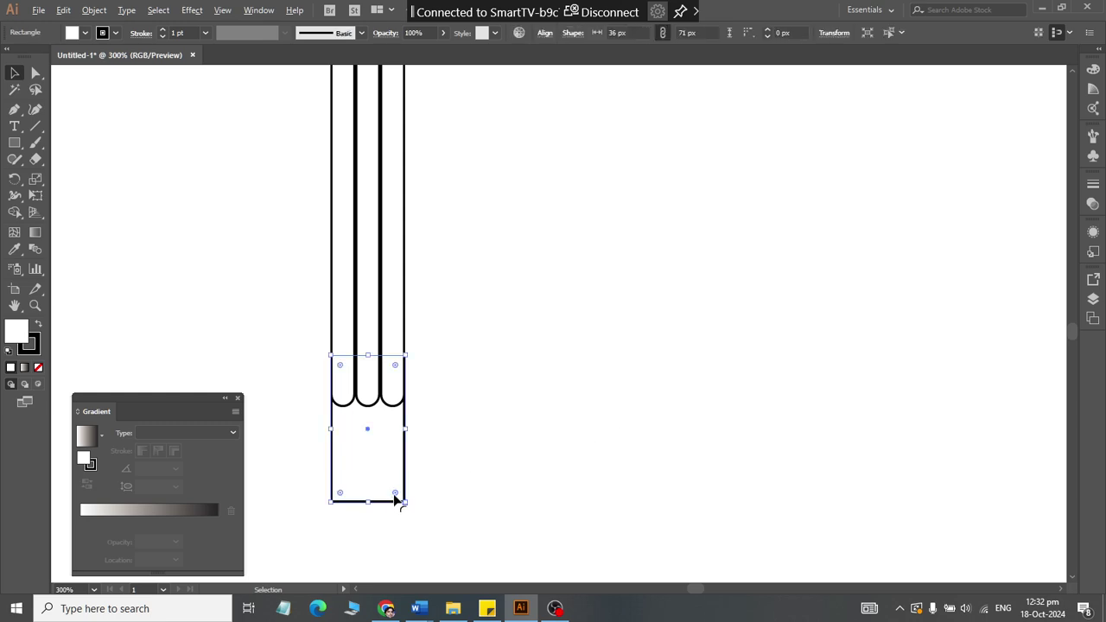
# Step: Duplicate the end rectangle beside the strips with rounded corners, and make a second, shorter rounded copy of 36 × 23 px
pyautogui.scroll(3, 395, 500)
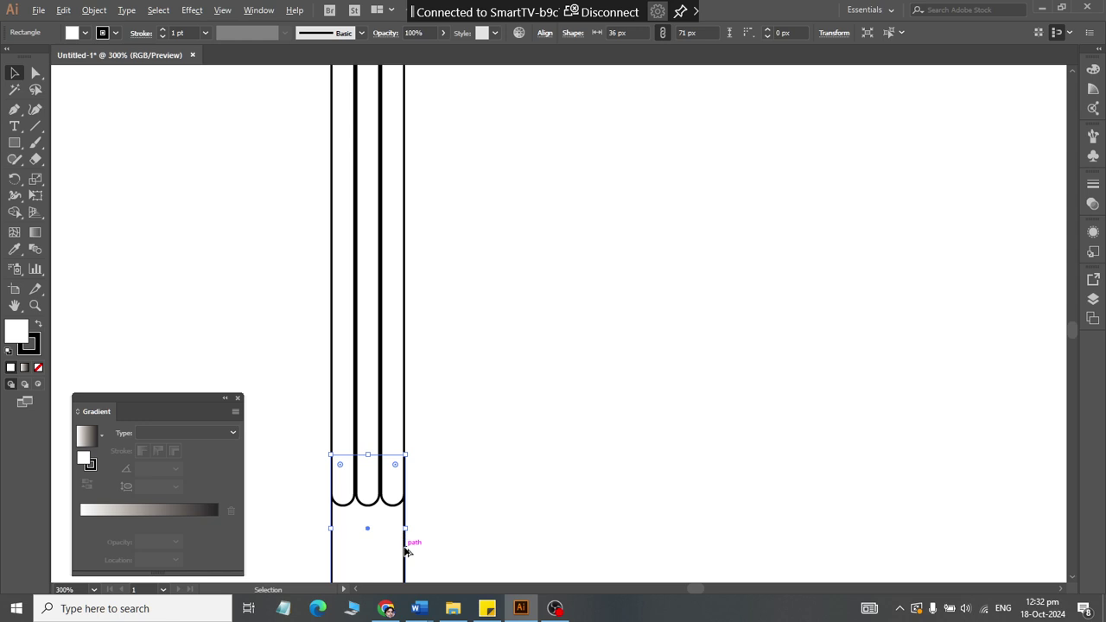
pyautogui.moveTo(405, 550); pyautogui.dragTo(560, 218)
pyautogui.scroll(3, 632, 298)
pyautogui.moveTo(556, 313); pyautogui.dragTo(549, 212)
pyautogui.scroll(2, 584, 232)
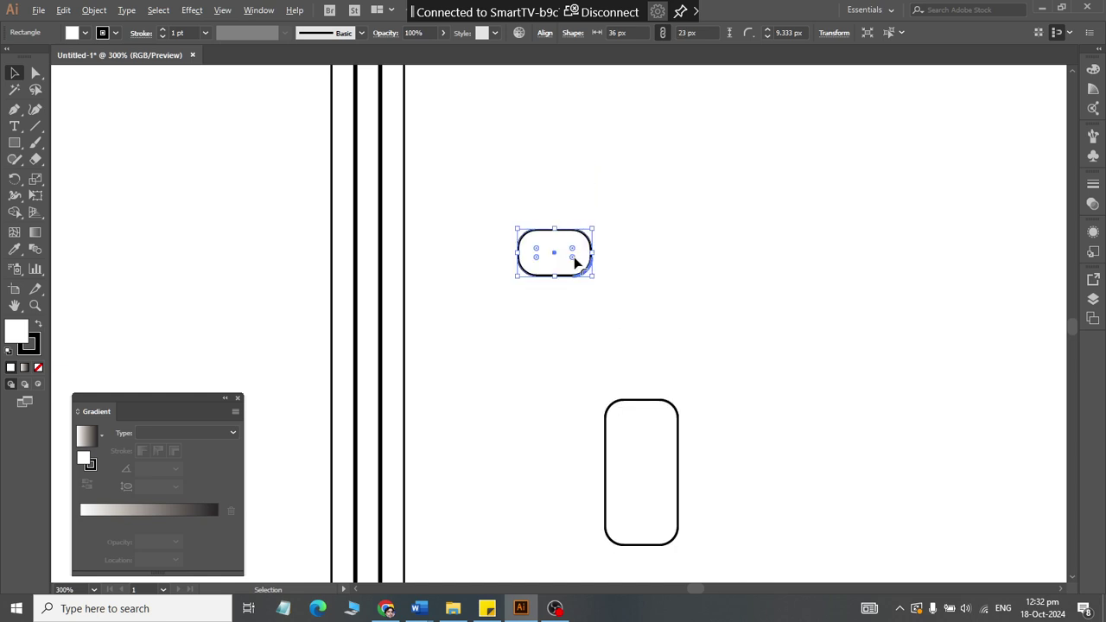
# Step: Reduce the corner radius of the short rounded rectangle to about 6.333 px
pyautogui.moveTo(575, 260)
pyautogui.mouseDown()
pyautogui.moveTo(582, 270)
pyautogui.moveTo(574, 265)
pyautogui.mouseUp()
pyautogui.scroll(3, 560, 259)
pyautogui.scroll(1, 564, 309)
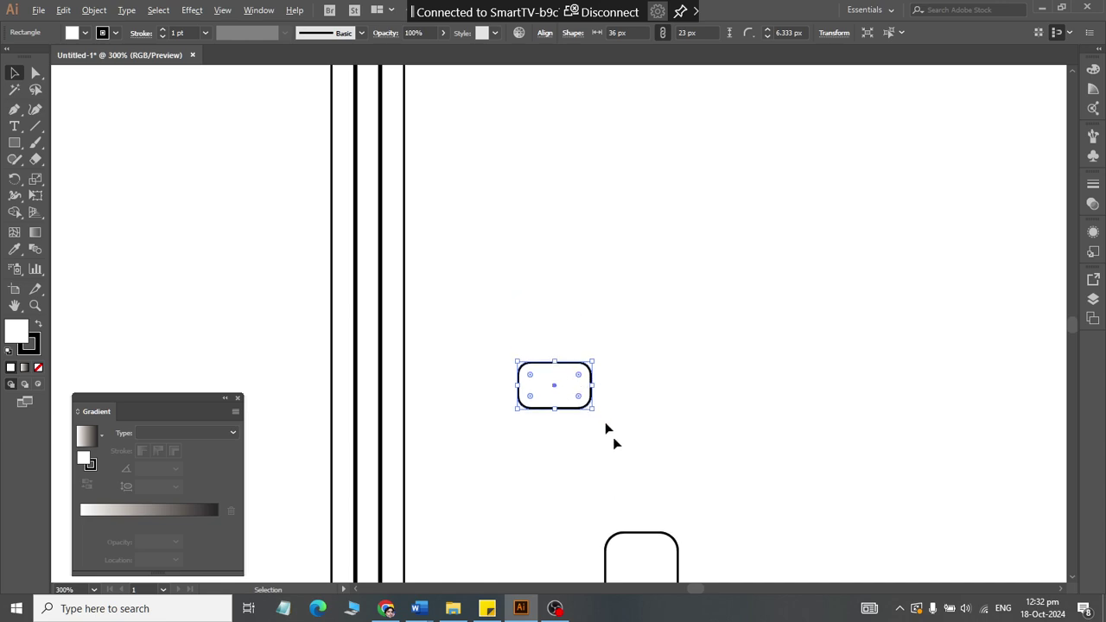
# Step: Move both rounded rectangles up the artboard and place the short one over the upper ends of the three strips
pyautogui.moveTo(657, 541); pyautogui.dragTo(752, 152)
pyautogui.scroll(1, 555, 375)
pyautogui.moveTo(546, 399); pyautogui.dragTo(464, 136)
pyautogui.scroll(7, 464, 135)
pyautogui.scroll(-3, 461, 142)
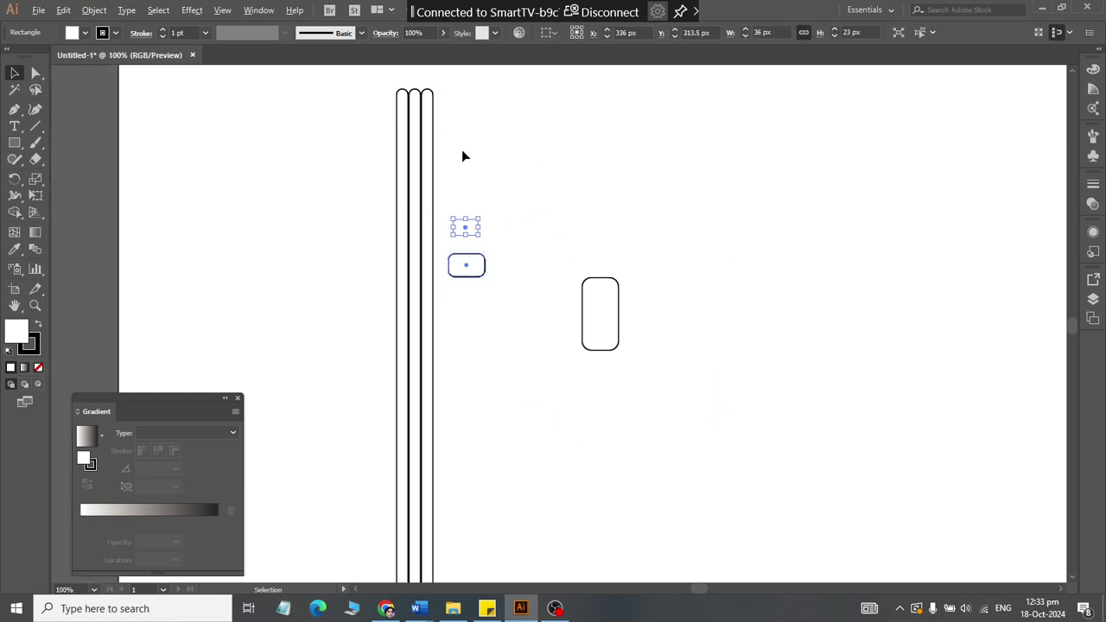
pyautogui.scroll(1, 461, 207)
pyautogui.scroll(3, 461, 259)
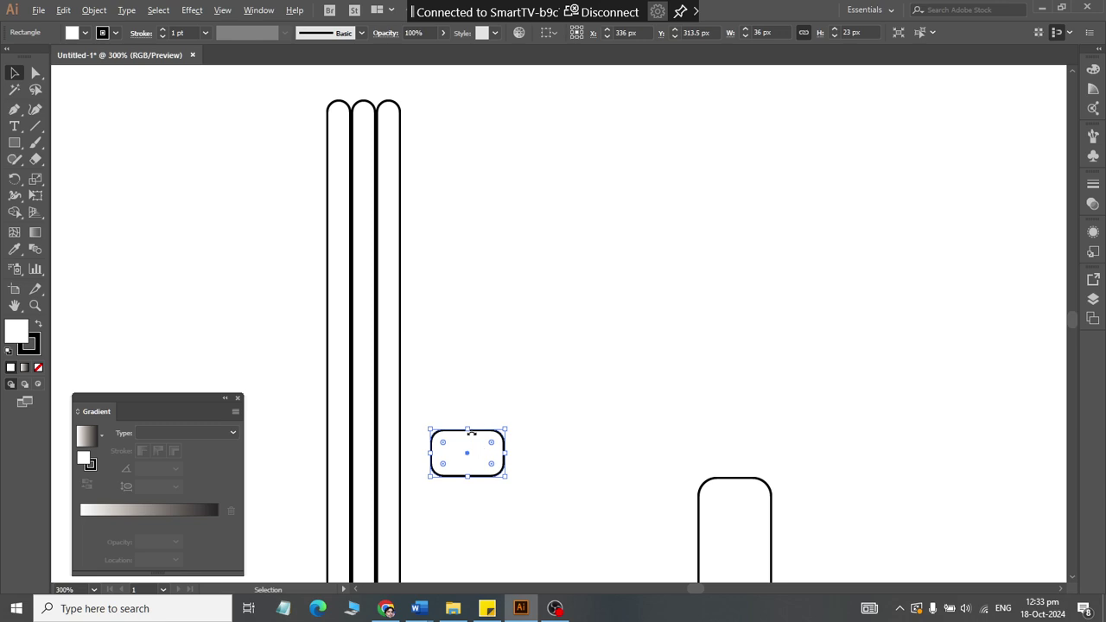
pyautogui.moveTo(486, 438); pyautogui.dragTo(382, 109)
pyautogui.scroll(3, 382, 112)
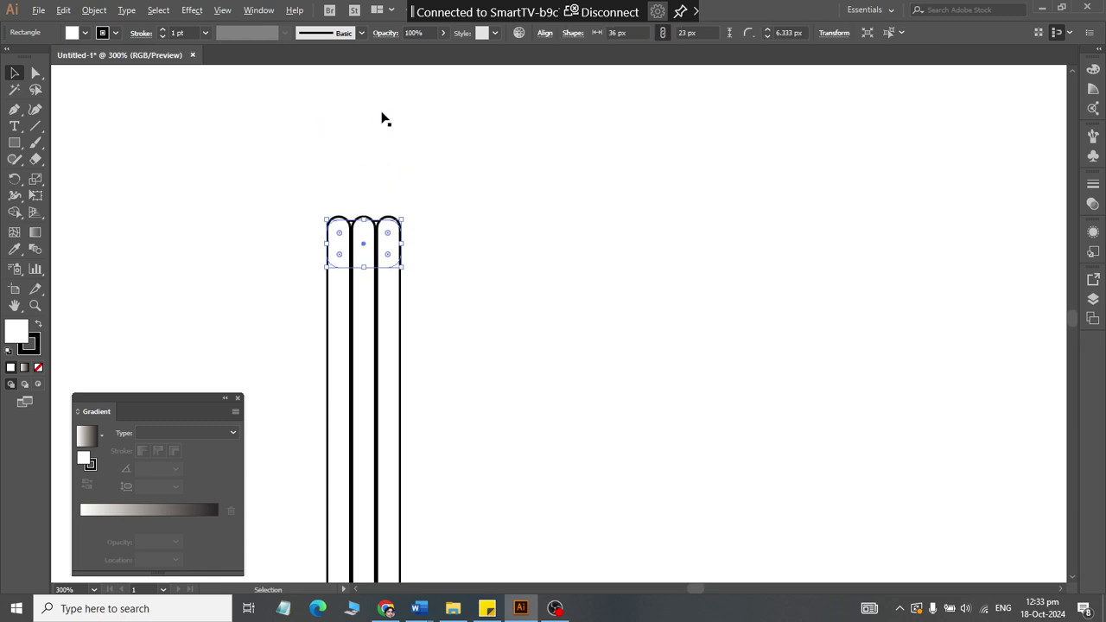
# Step: Nudge the short rounded rectangle upward until only its lower edge overlaps the strips' rounded tops
pyautogui.press('Up')
pyautogui.press('Up')
pyautogui.press('Up')
pyautogui.press('Up')
pyautogui.press('Up')
pyautogui.press('Up')
pyautogui.press('Up')
pyautogui.press('Up')
pyautogui.press('Up')
pyautogui.press('Up')
pyautogui.press('Up')
pyautogui.press('Up')
pyautogui.press('Up')
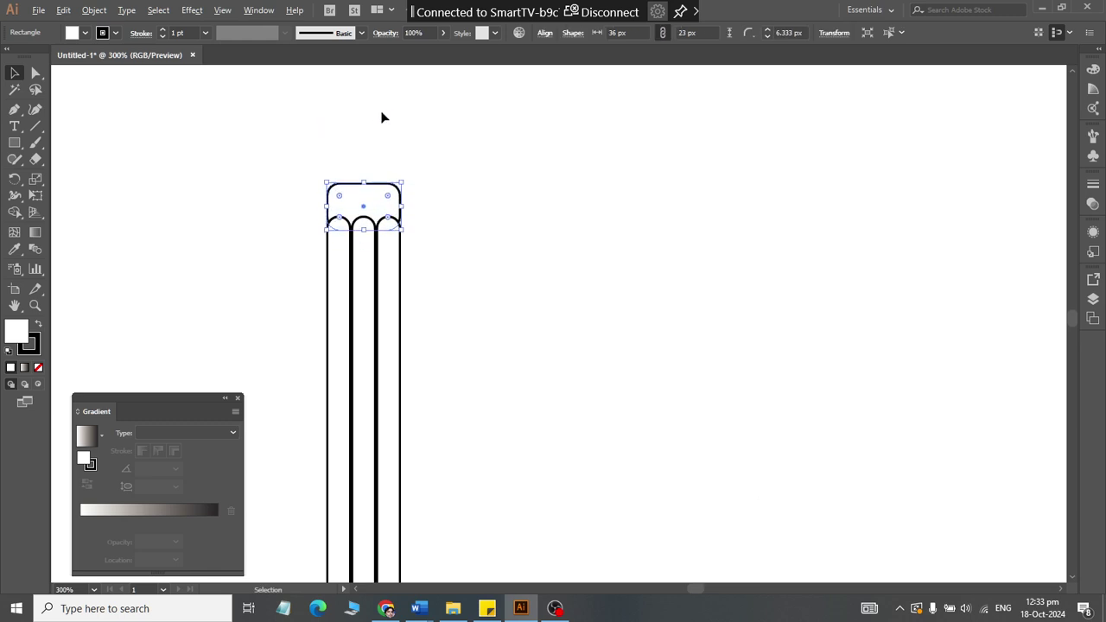
pyautogui.press('Up')
pyautogui.press('Up')
pyautogui.press('Down')
pyautogui.press('Down')
pyautogui.press('Down')
pyautogui.press('Down')
pyautogui.press('Down')
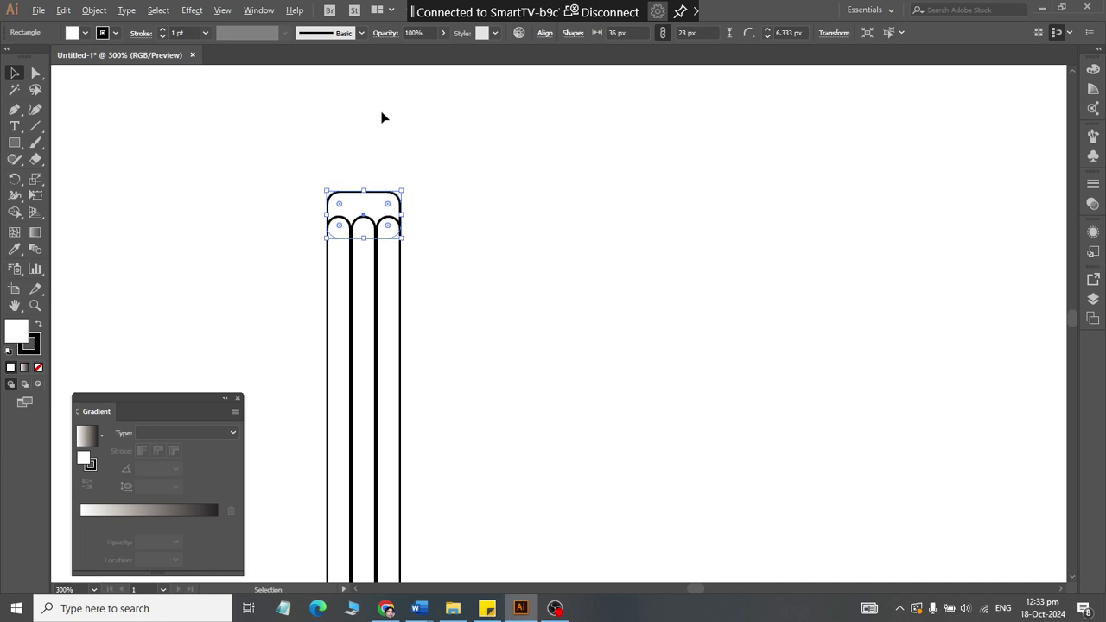
pyautogui.press('Up')
pyautogui.press('Up')
pyautogui.press('Up')
pyautogui.press('Up')
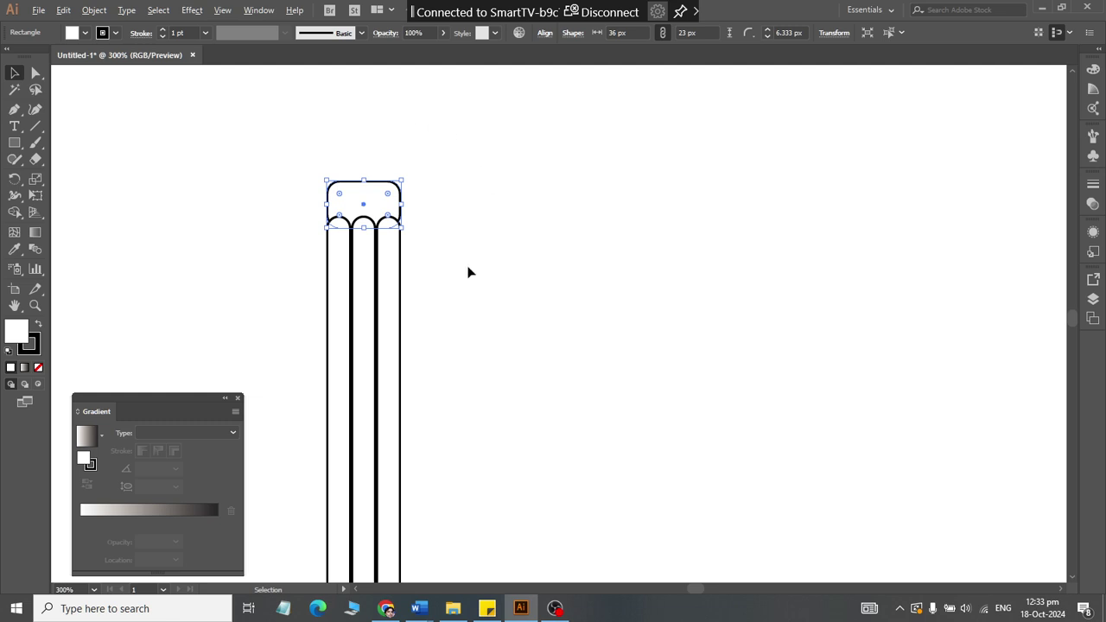
# Step: Bring the short rounded rectangle in front of the strips
pyautogui.hotkey('ctrl', '-')
pyautogui.rightClick(407, 217)
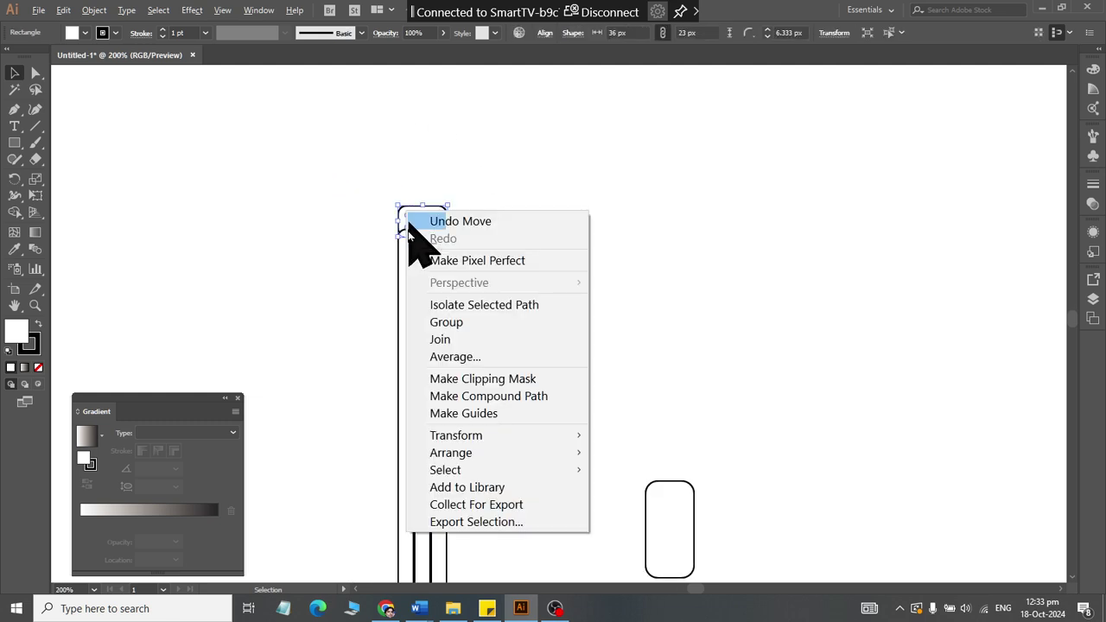
pyautogui.moveTo(488, 453)
pyautogui.click(620, 451)
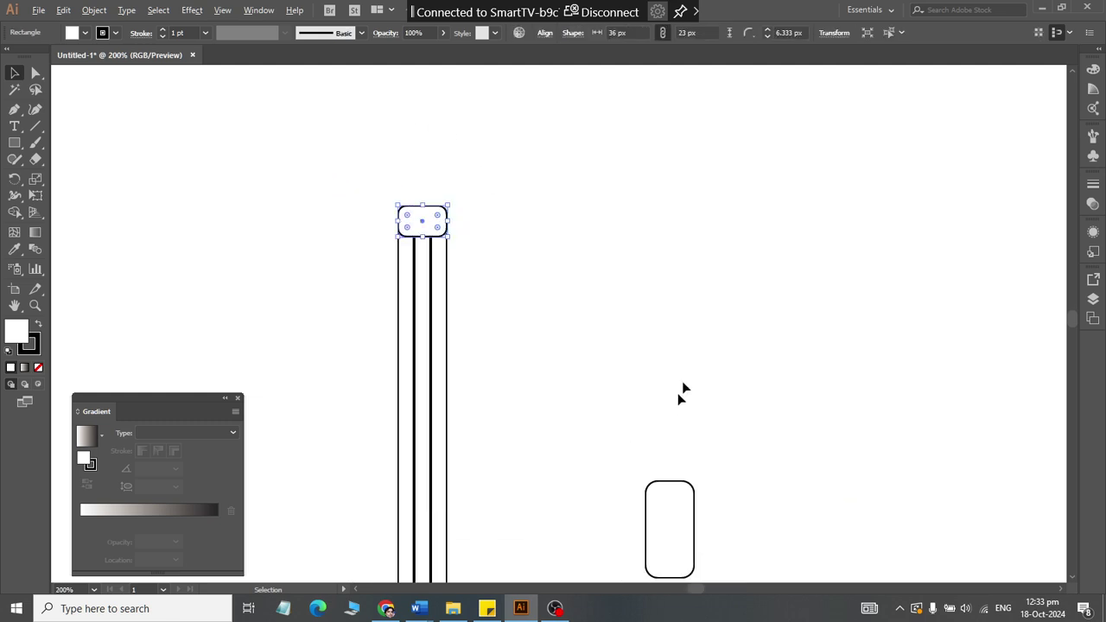
# Step: Place the tall rounded rectangle directly above the short one, overlapping behind it, and narrow it symmetrically to 32 px
pyautogui.click(686, 470)
pyautogui.moveTo(696, 524); pyautogui.dragTo(443, 160)
pyautogui.scroll(1, 458, 218)
pyautogui.scroll(3, 456, 218)
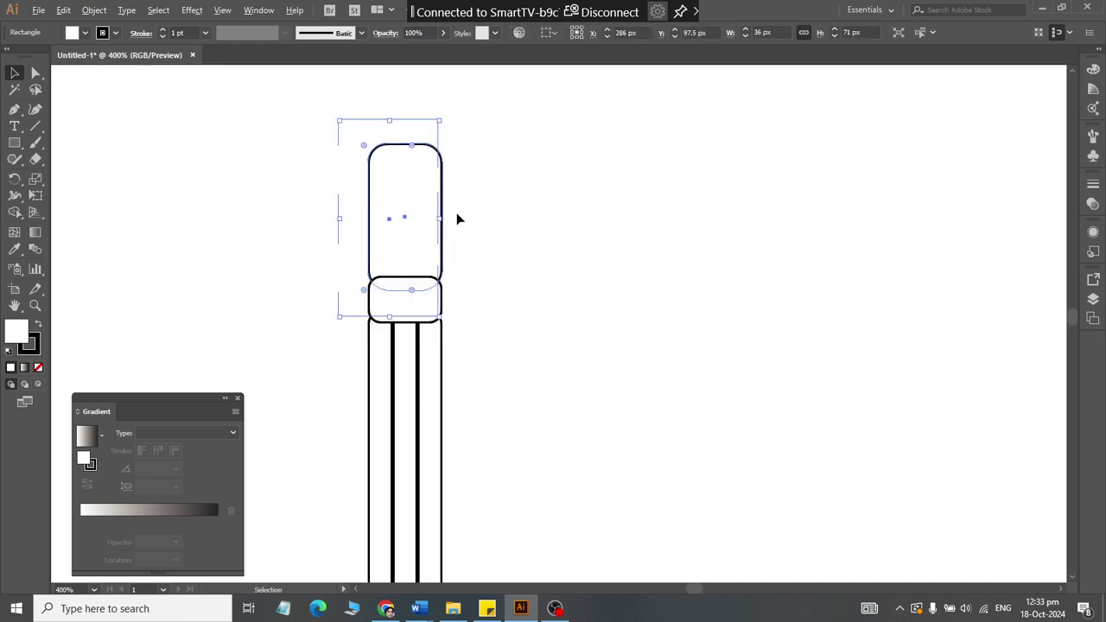
pyautogui.moveTo(444, 218); pyautogui.dragTo(435, 221)
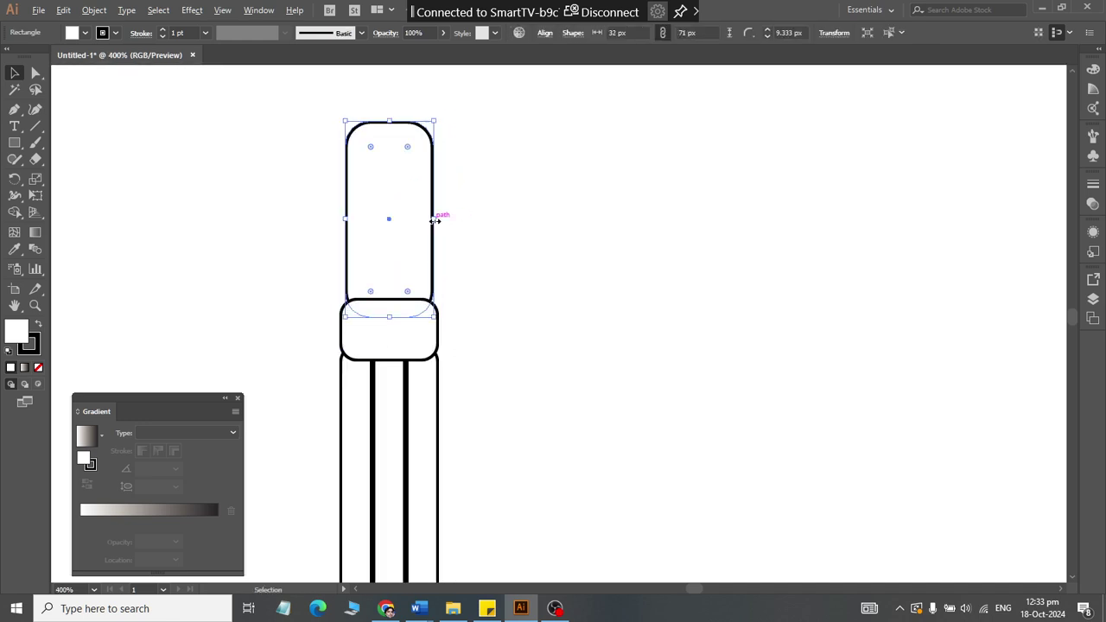
pyautogui.click(475, 282)
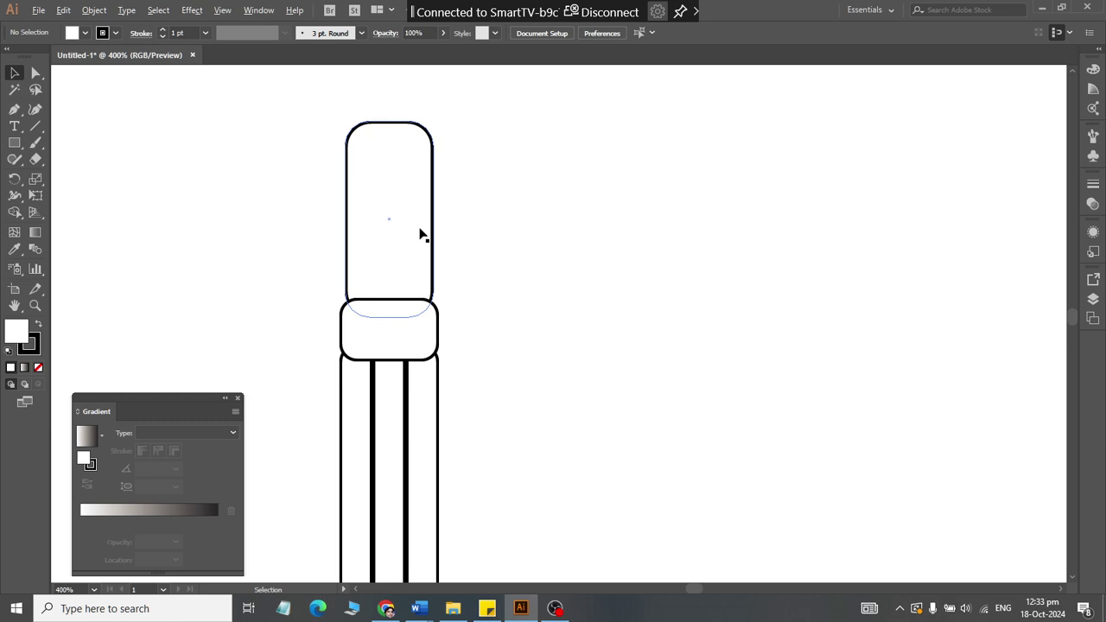
# Step: Nudge the short rounded rectangle down to cover the rounded tops of the strips
pyautogui.scroll(3, 420, 346)
pyautogui.click(481, 348)
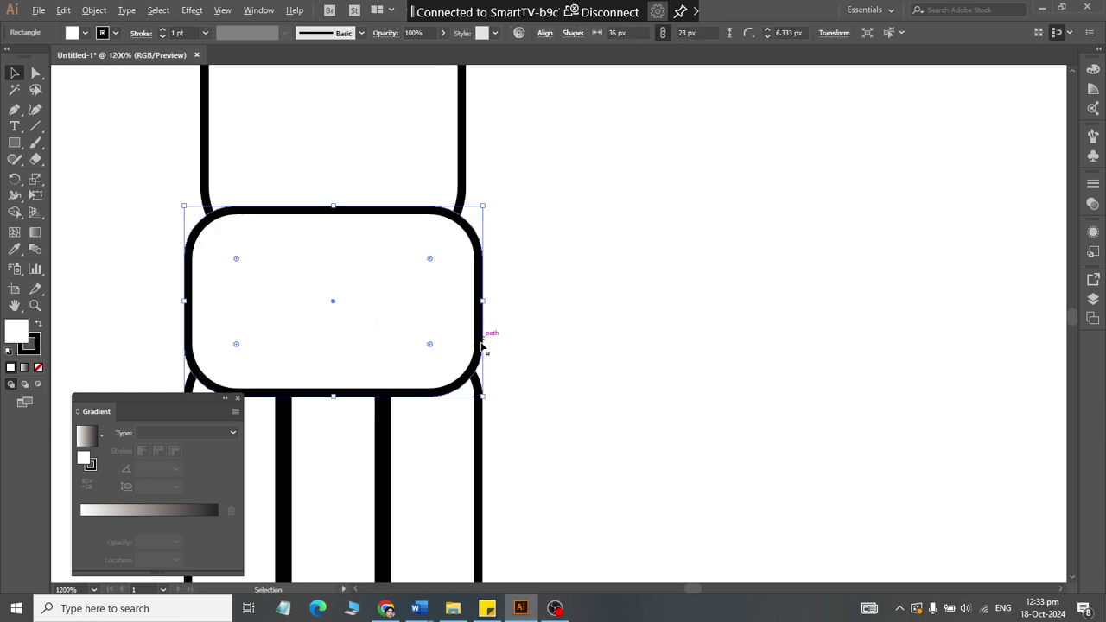
pyautogui.press('Down')
pyautogui.press('Down')
pyautogui.press('Down')
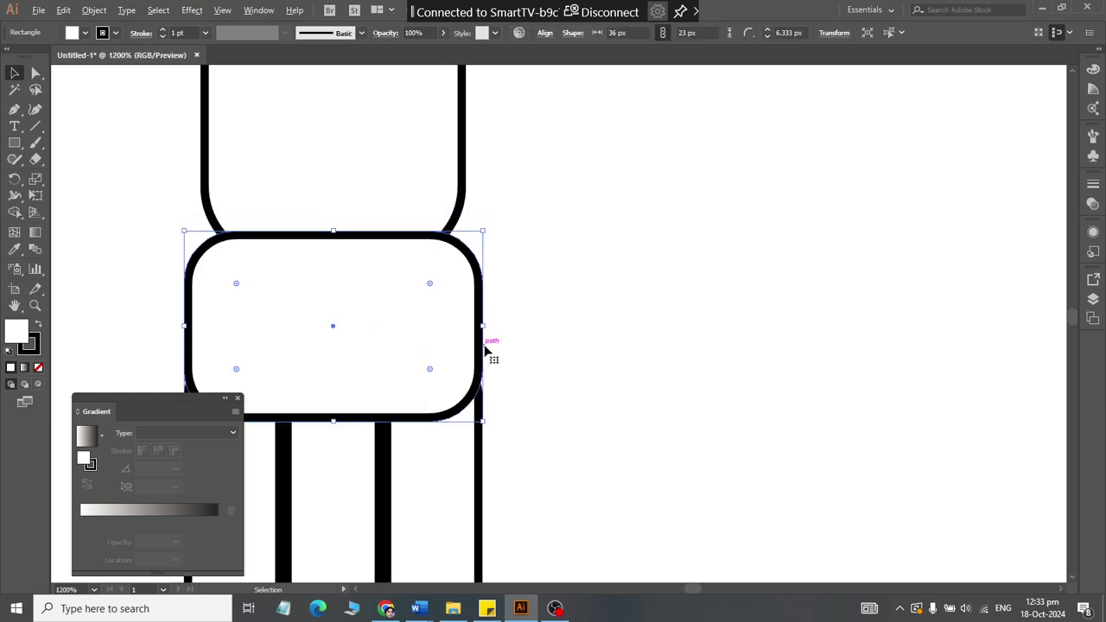
pyautogui.press('Down')
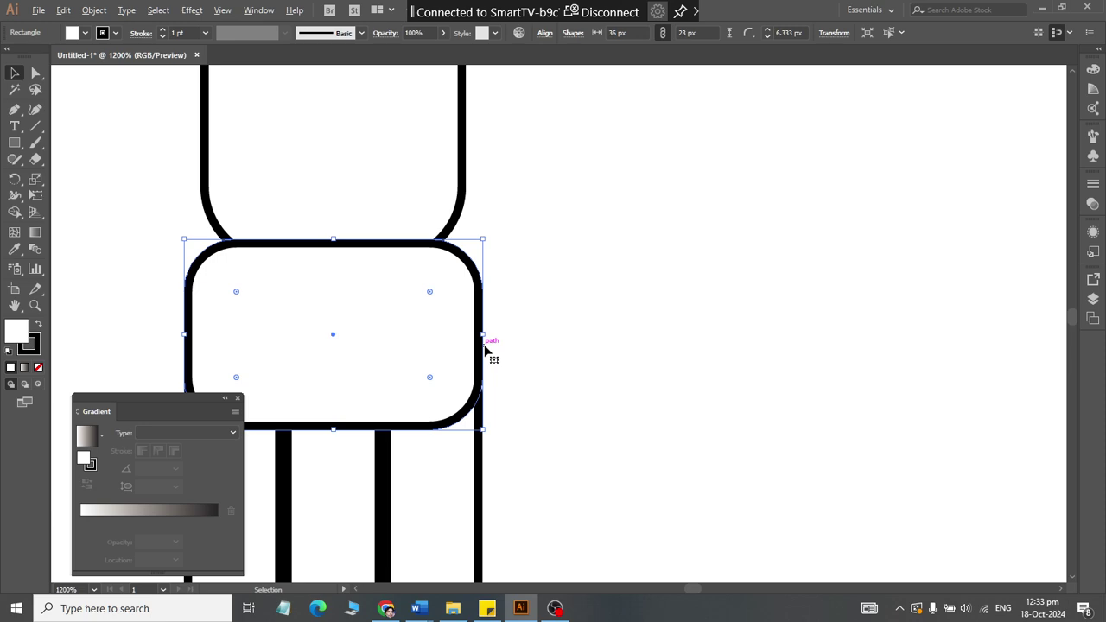
# Step: Nudge the tall rounded rectangle down until its rounded lower corners are hidden behind the short rectangle
pyautogui.click(464, 210)
pyautogui.press('Down')
pyautogui.press('Down')
pyautogui.press('Down')
pyautogui.press('Down')
pyautogui.press('Down')
pyautogui.press('Down')
pyautogui.press('Down')
pyautogui.press('Down')
pyautogui.press('Down')
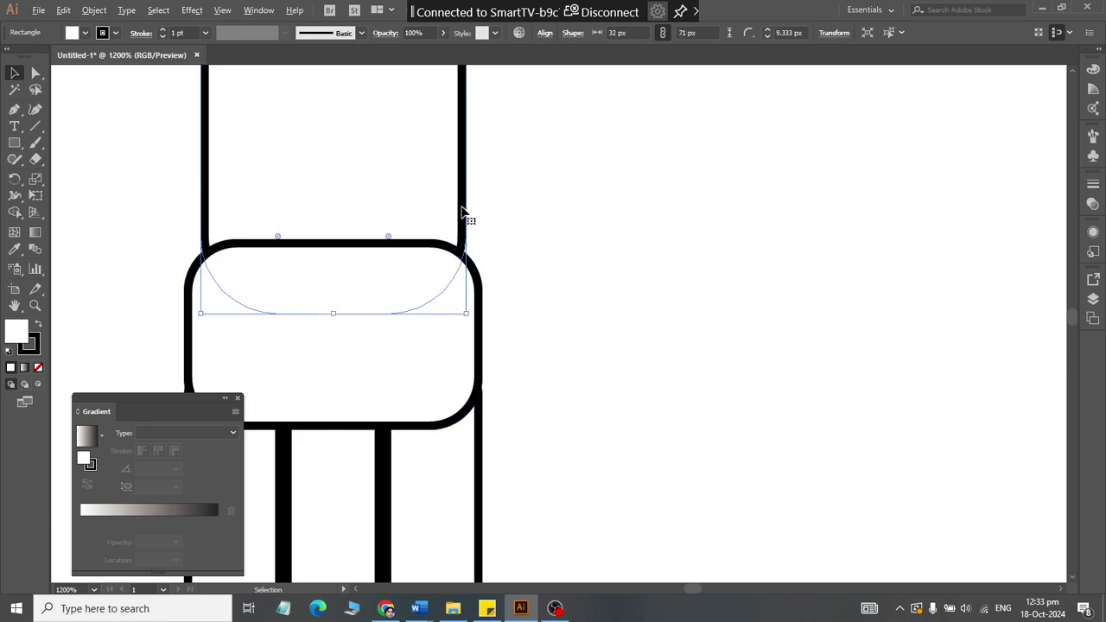
pyautogui.hotkey('shift', 'Down')
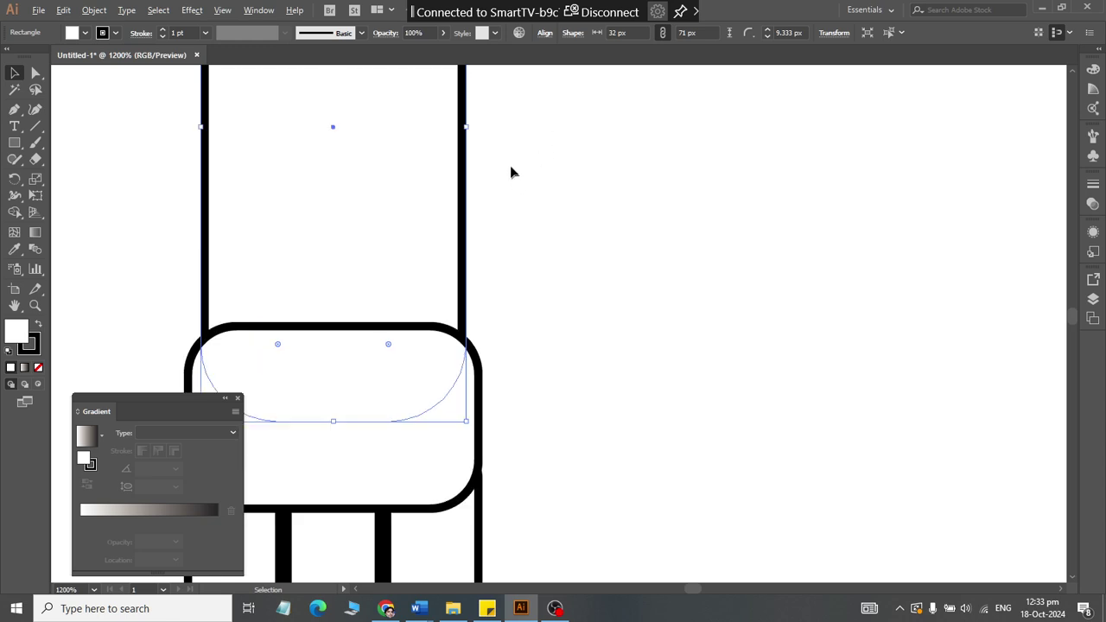
# Step: Widen the tall rounded rectangle symmetrically to 36 px to match the width of the short one
pyautogui.moveTo(469, 126); pyautogui.dragTo(474, 127)
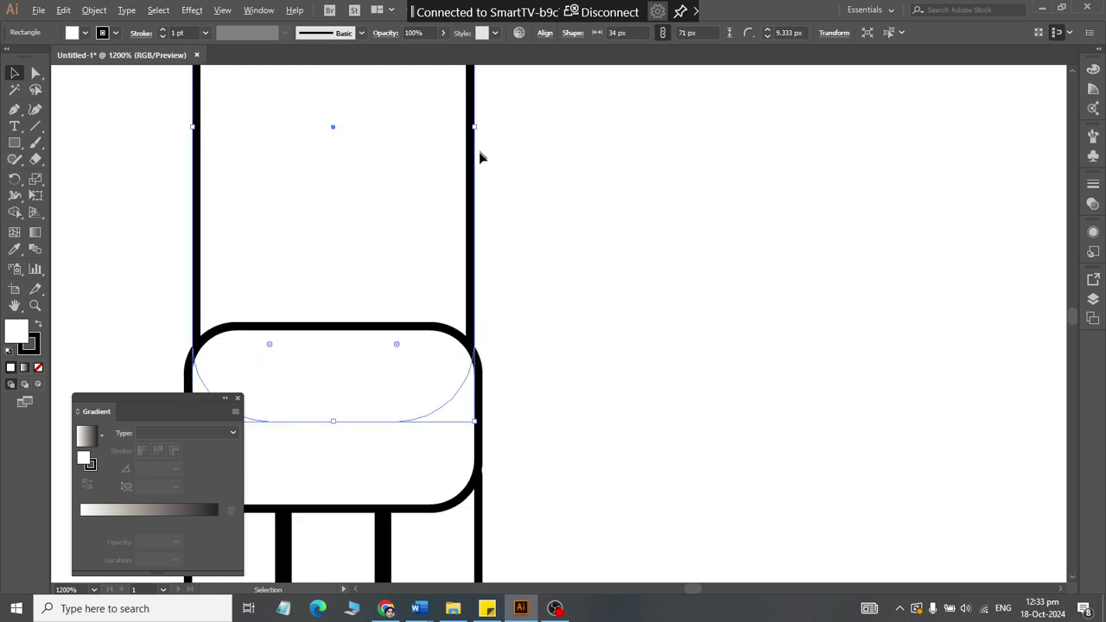
pyautogui.click(547, 237)
pyautogui.click(444, 215)
pyautogui.scroll(1, 467, 208)
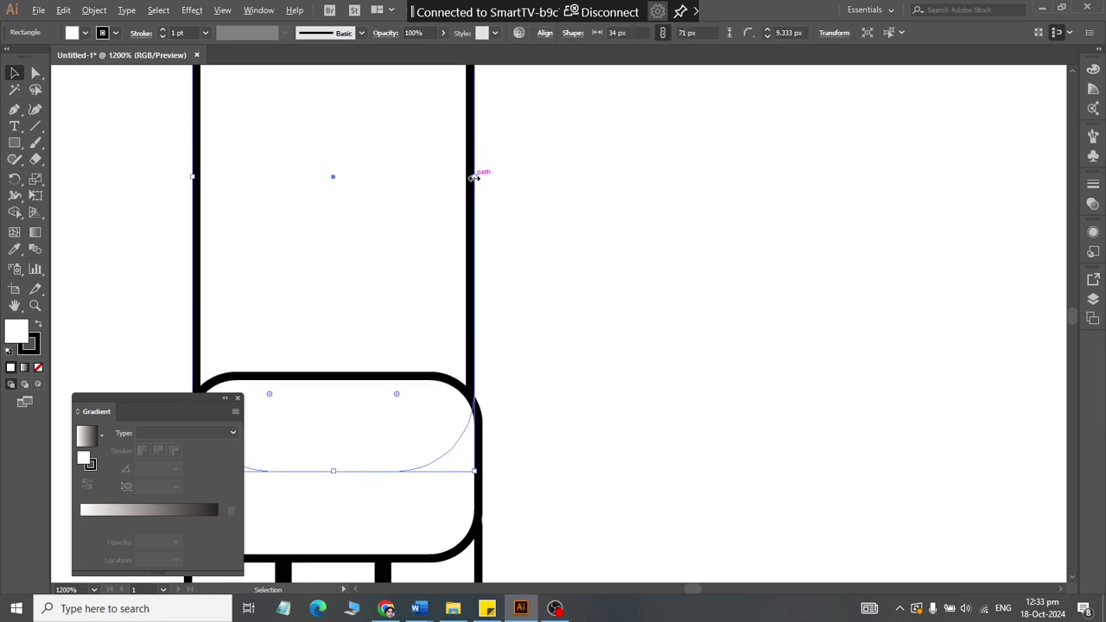
pyautogui.moveTo(474, 177); pyautogui.dragTo(480, 178)
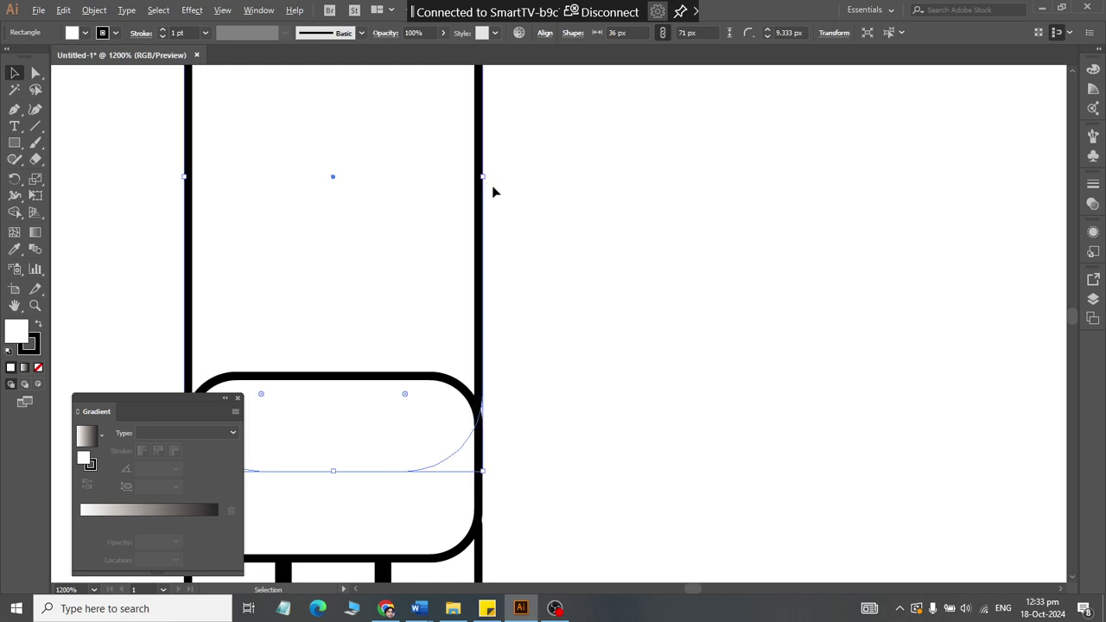
pyautogui.scroll(-2, 493, 191)
pyautogui.scroll(1, 496, 239)
pyautogui.click(679, 428)
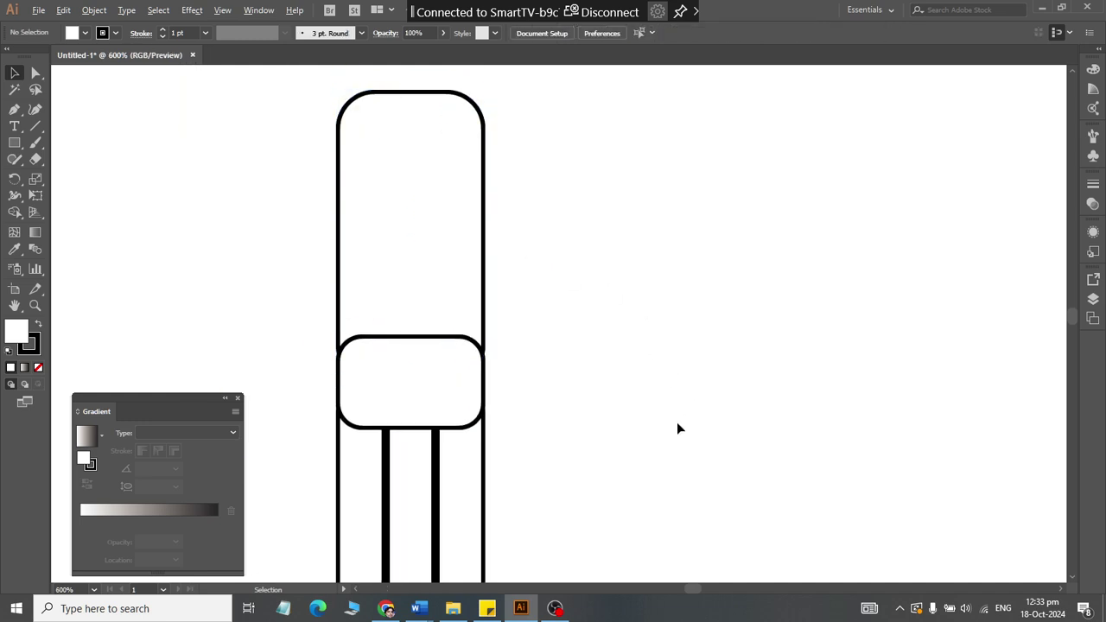
# Step: Stretch the tall rounded rectangle upward from its upper edge to lengthen the pencil's eraser end
pyautogui.scroll(2, 678, 429)
pyautogui.scroll(-1, 677, 423)
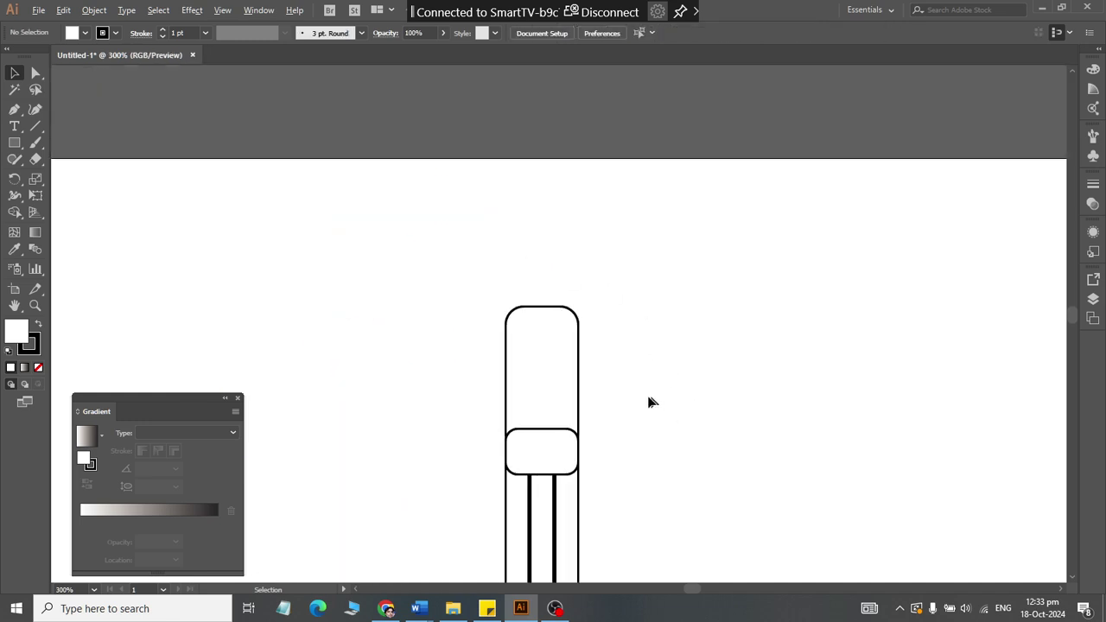
pyautogui.click(538, 311)
pyautogui.moveTo(543, 304); pyautogui.dragTo(551, 217)
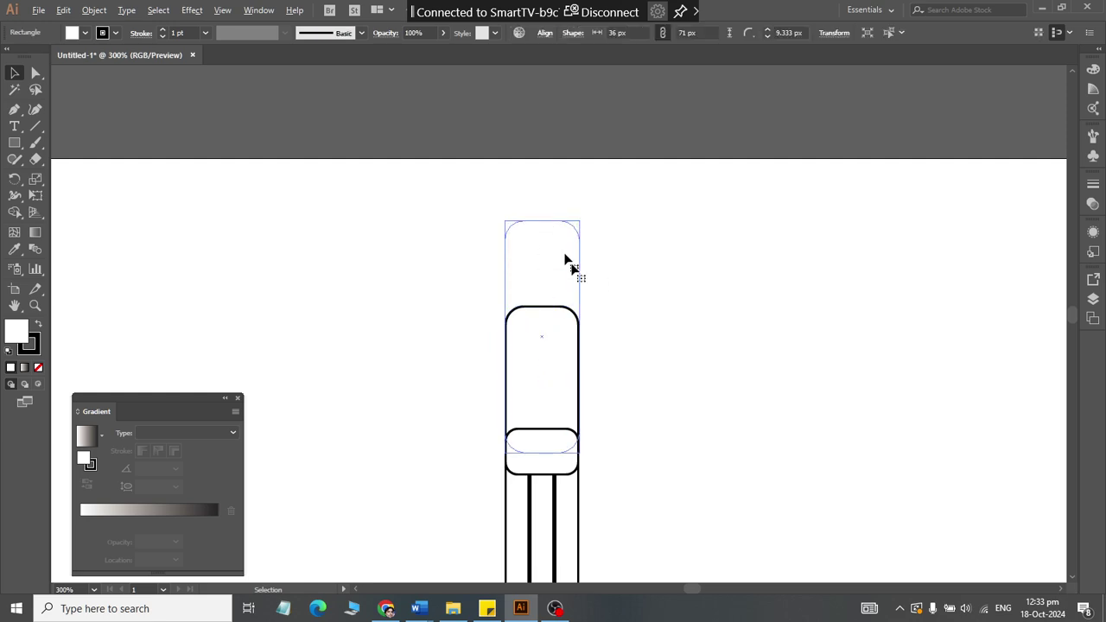
pyautogui.click(696, 325)
# Step: Stretch the plain rectangle at the pencil's lower end downward from its bottom edge to a height of 81 px
pyautogui.scroll(-4, 698, 328)
pyautogui.scroll(-3, 698, 337)
pyautogui.hscroll(2, 698, 353)
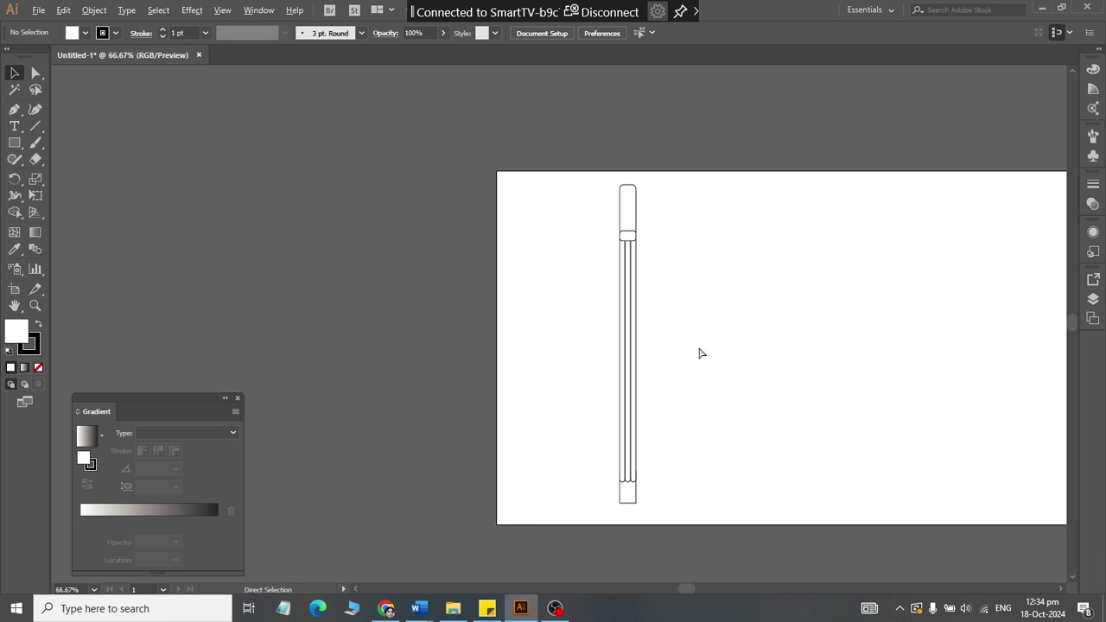
pyautogui.scroll(-2, 635, 462)
pyautogui.scroll(-1, 633, 464)
pyautogui.scroll(4, 633, 464)
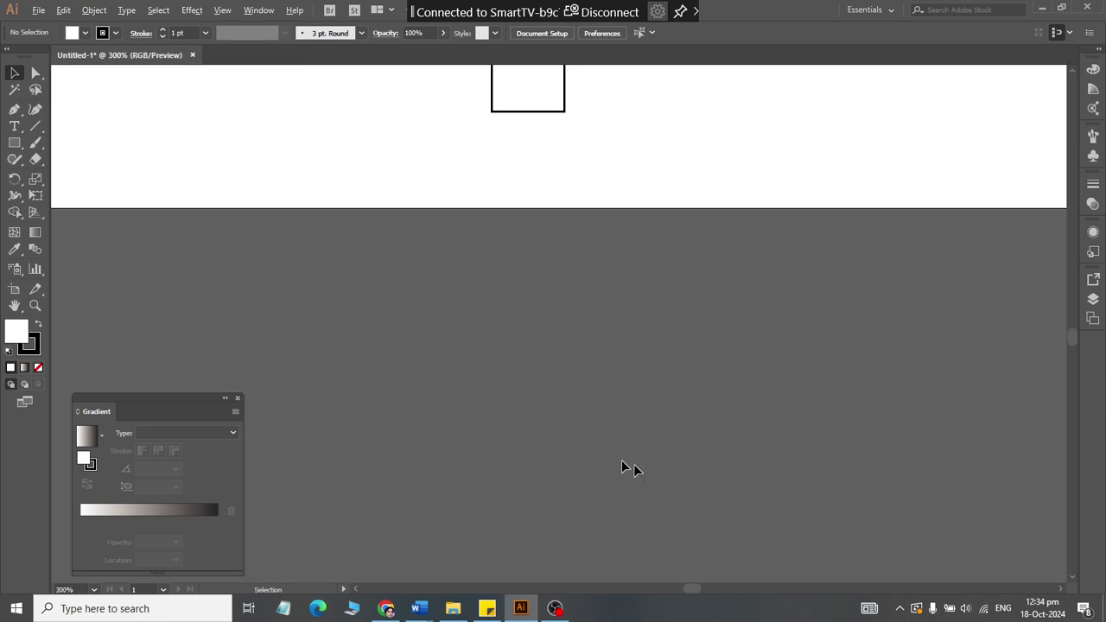
pyautogui.scroll(-1, 523, 317)
pyautogui.scroll(4, 524, 319)
pyautogui.click(523, 260)
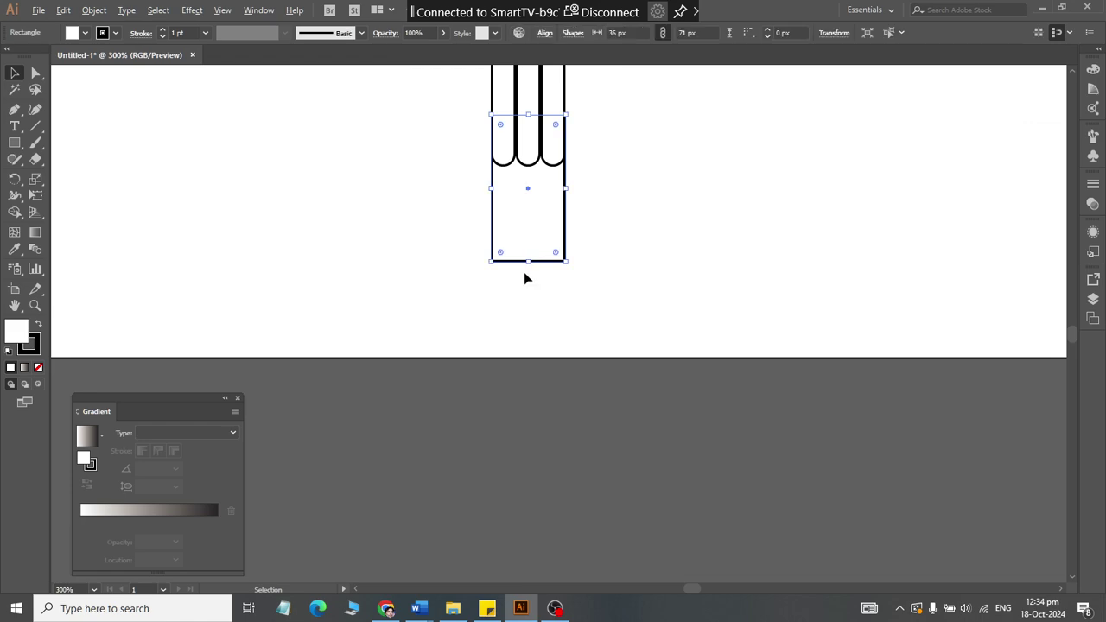
pyautogui.moveTo(531, 260); pyautogui.dragTo(530, 282)
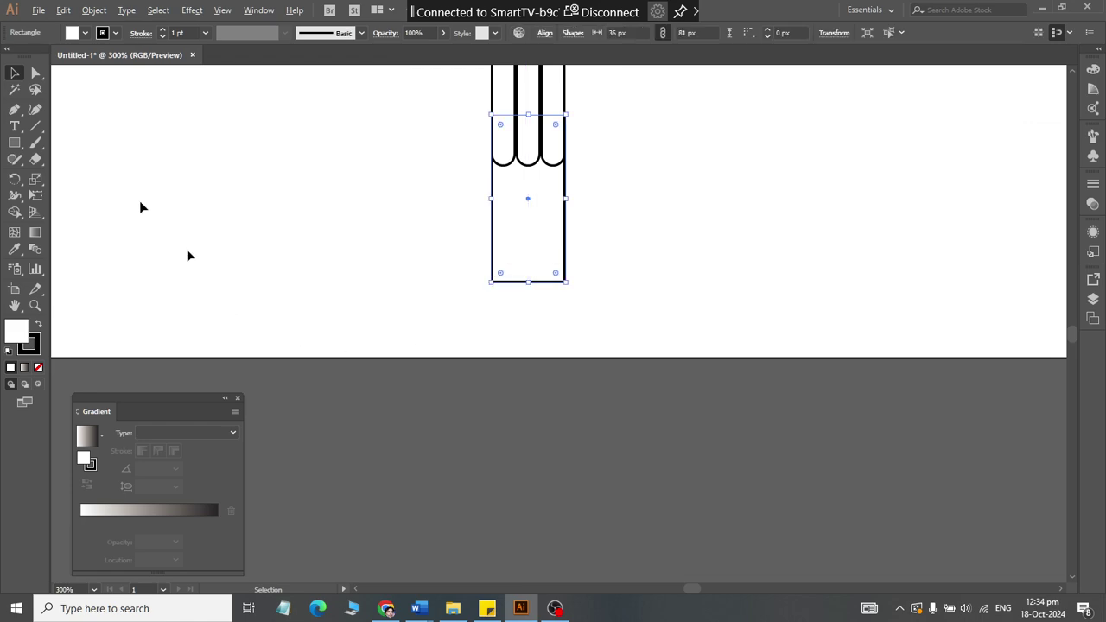
# Step: Average the two lower corner points of the bottom rectangle so that they meet in a sharp, centred pencil point
pyautogui.click(38, 79)
pyautogui.moveTo(403, 252); pyautogui.dragTo(740, 363)
pyautogui.rightClick(523, 272)
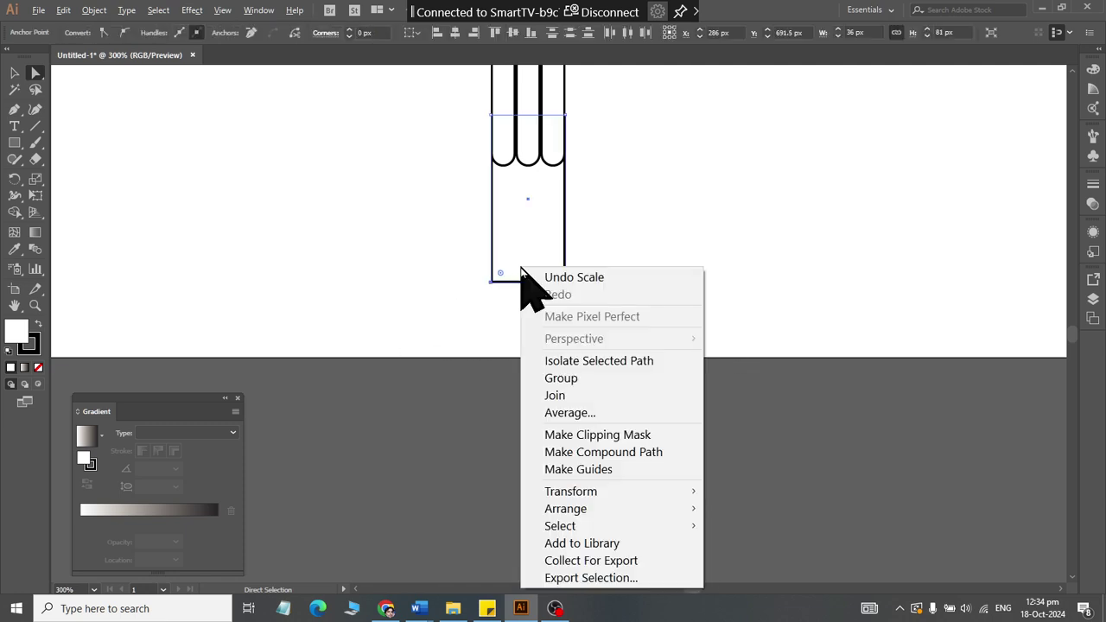
pyautogui.click(570, 412)
pyautogui.click(520, 346)
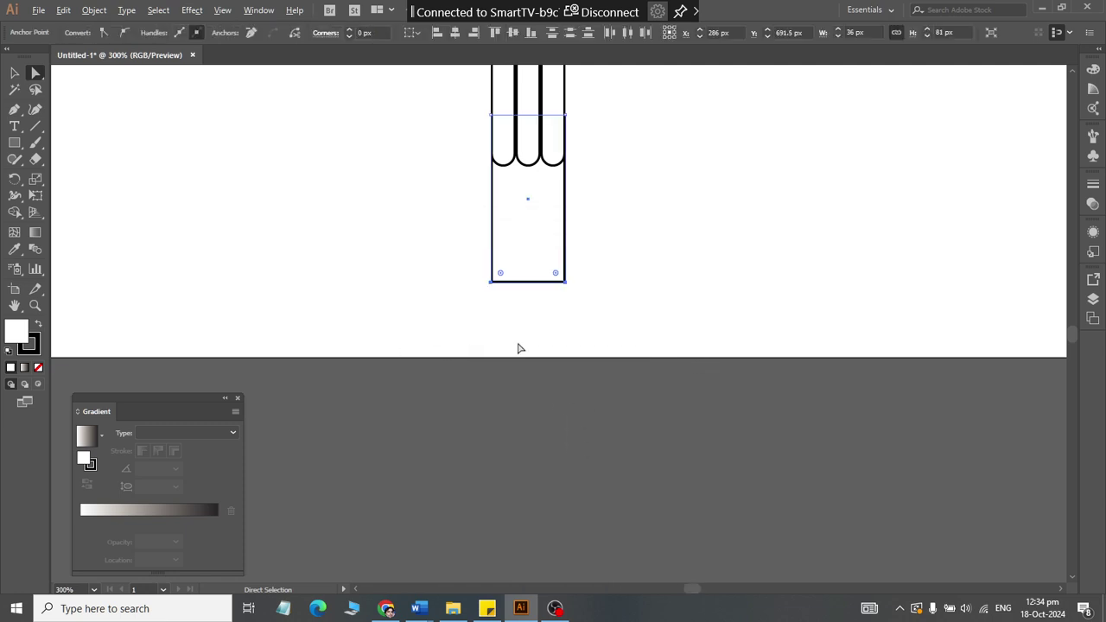
pyautogui.click(13, 72)
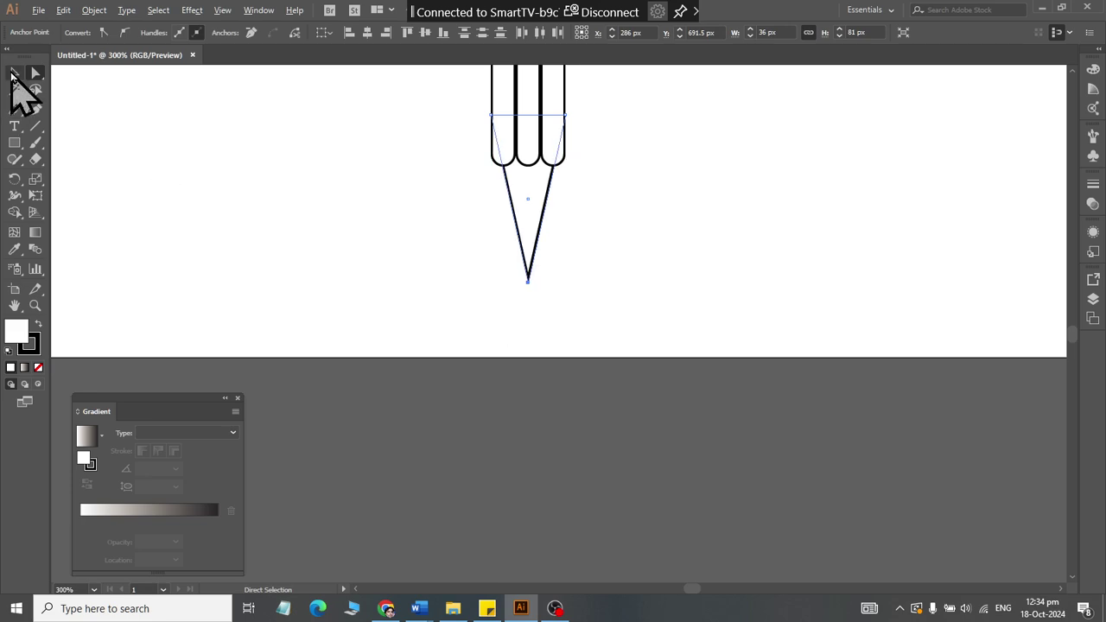
pyautogui.click(185, 240)
# Step: Nudge the pointed tip down until its upper corners meet the rounded lower ends of the outer strips
pyautogui.click(529, 263)
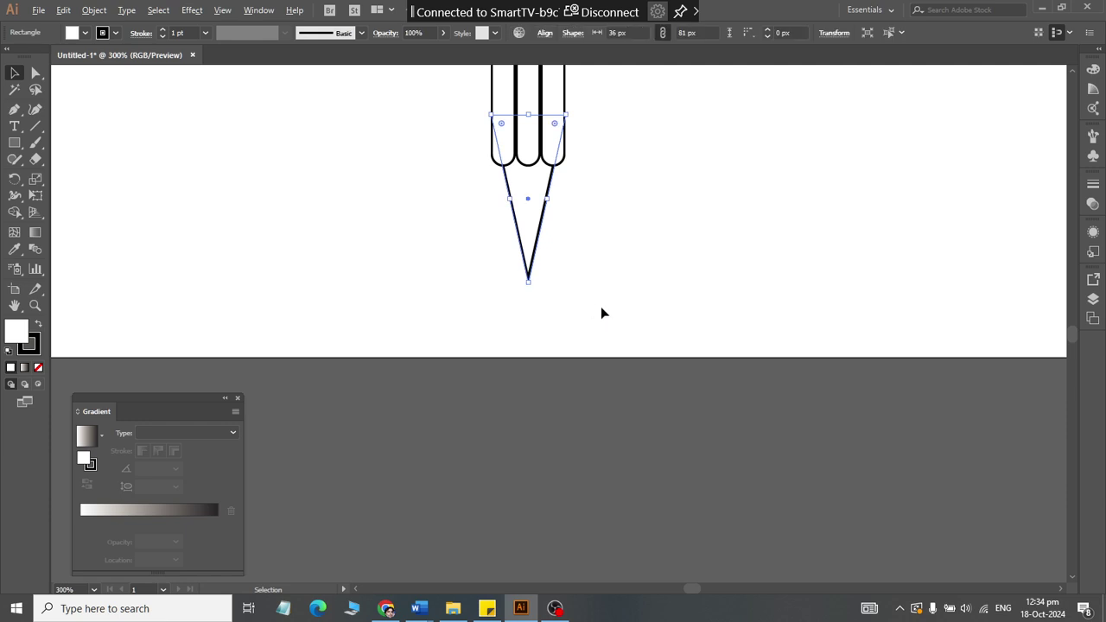
pyautogui.press('Down')
pyautogui.press('Down')
pyautogui.press('Down')
pyautogui.press('Down')
pyautogui.press('Down')
pyautogui.press('Down')
pyautogui.press('Down')
pyautogui.press('Down')
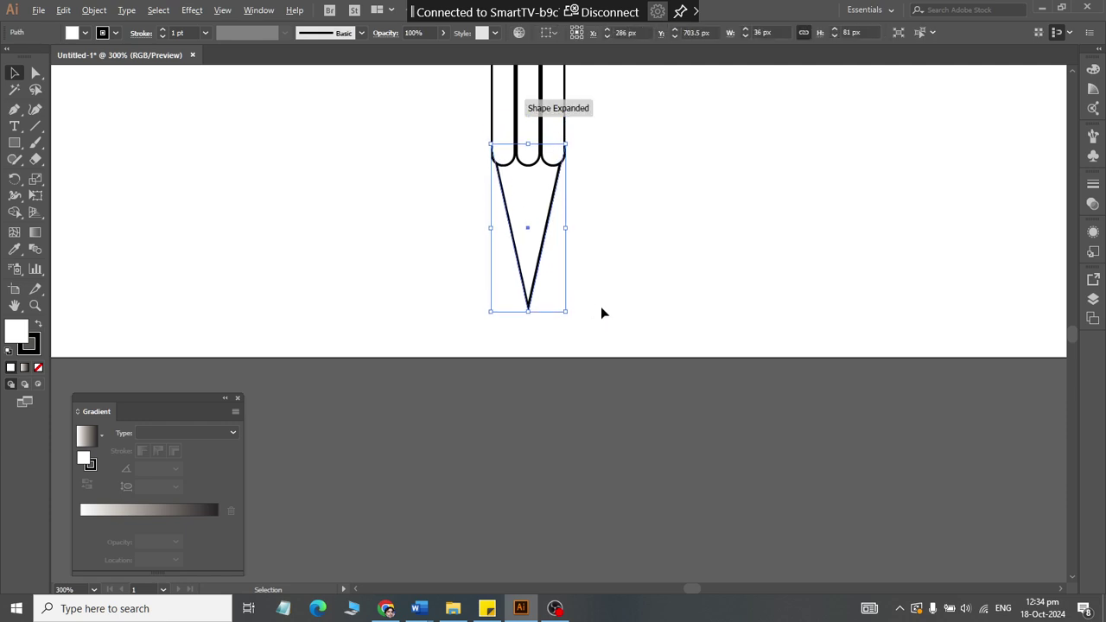
pyautogui.click(628, 230)
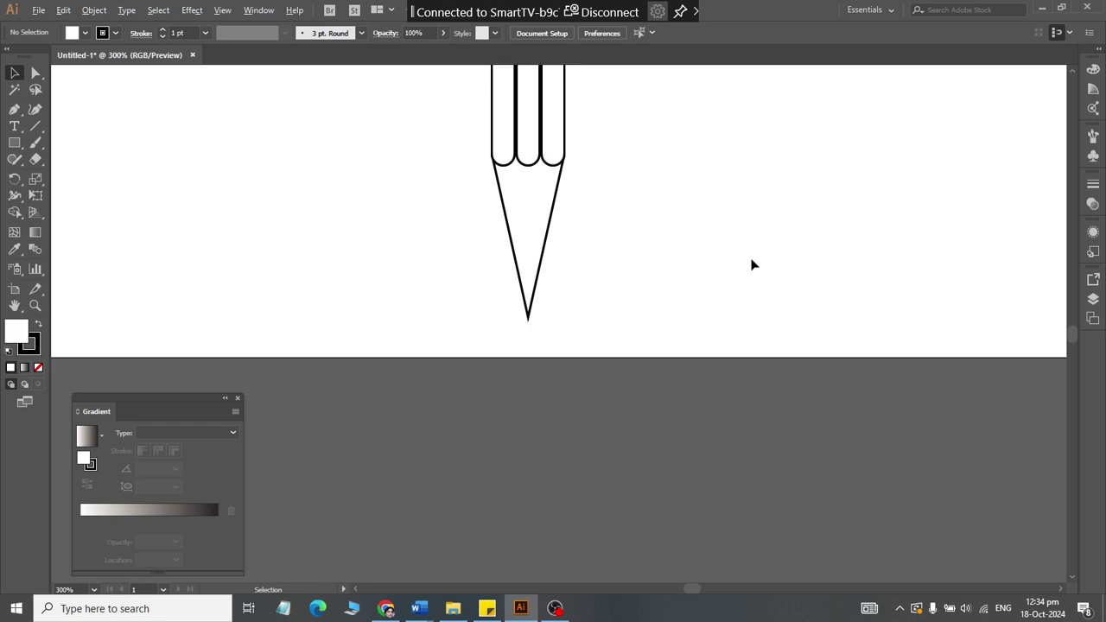
# Step: Open the Brights gradient swatch library and enlarge its panel to show all the swatches
pyautogui.keyDown('alt'); pyautogui.scroll(-2, 751, 264); pyautogui.keyUp('alt')
pyautogui.scroll(5, 760, 229)
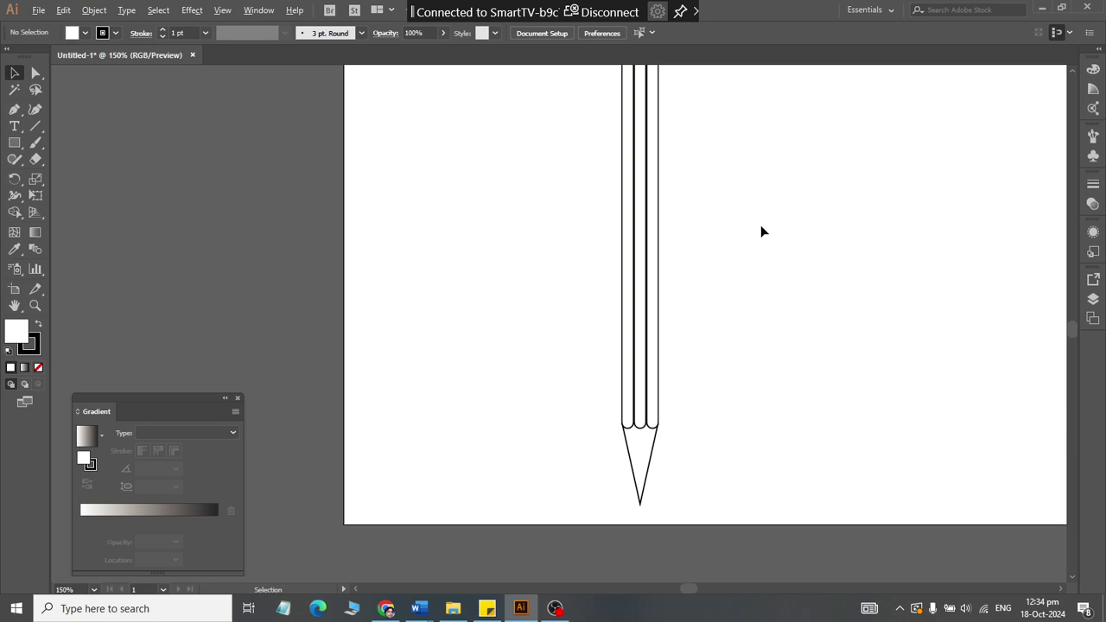
pyautogui.scroll(3, 760, 231)
pyautogui.keyDown('ctrl'); pyautogui.hscroll(-2, 760, 232); pyautogui.keyUp('ctrl')
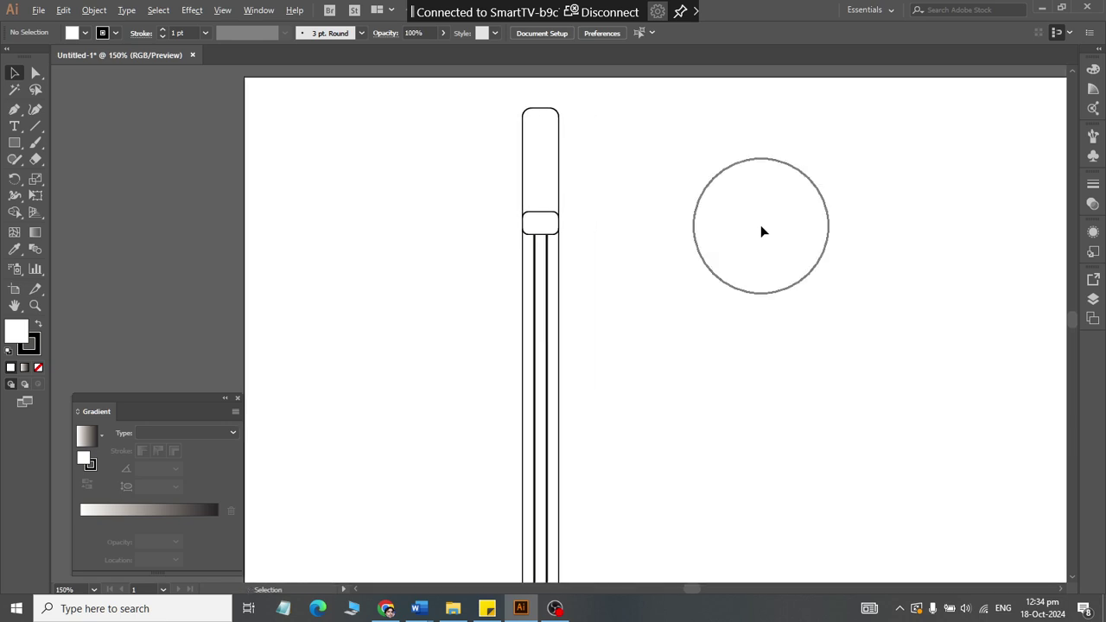
pyautogui.scroll(-1, 760, 232)
pyautogui.keyDown('ctrl'); pyautogui.hscroll(2, 757, 232); pyautogui.keyUp('ctrl')
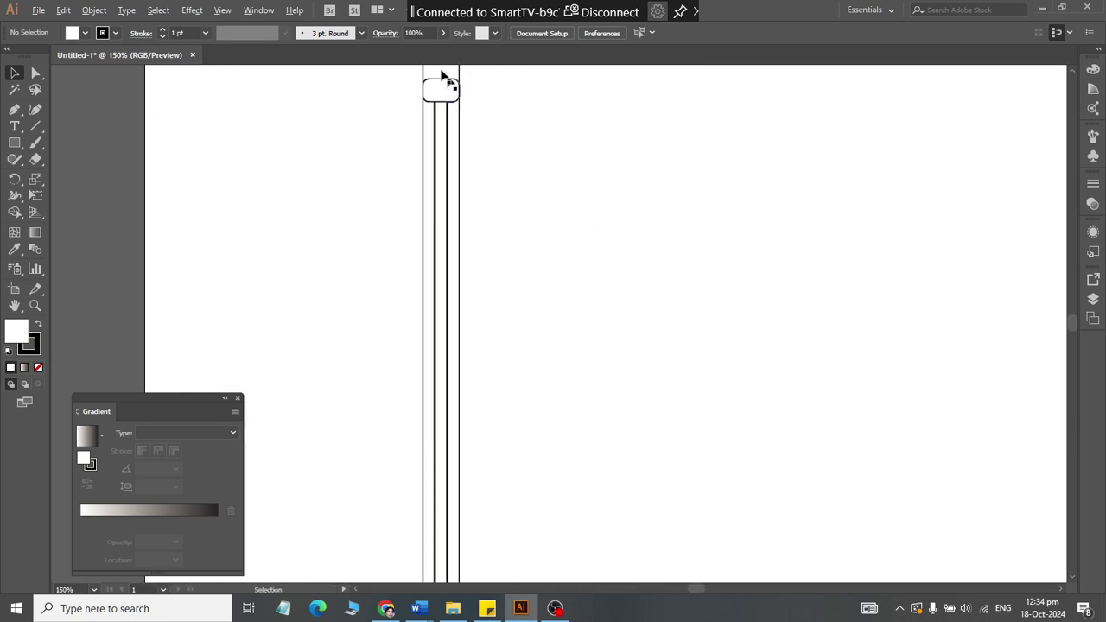
pyautogui.click(250, 11)
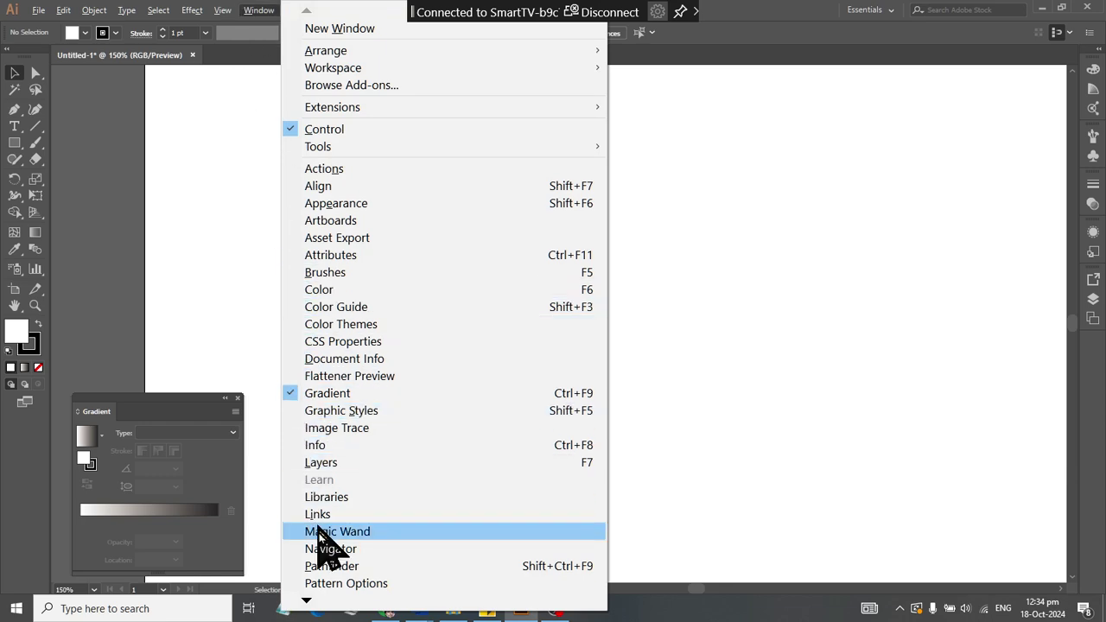
pyautogui.moveTo(324, 610)
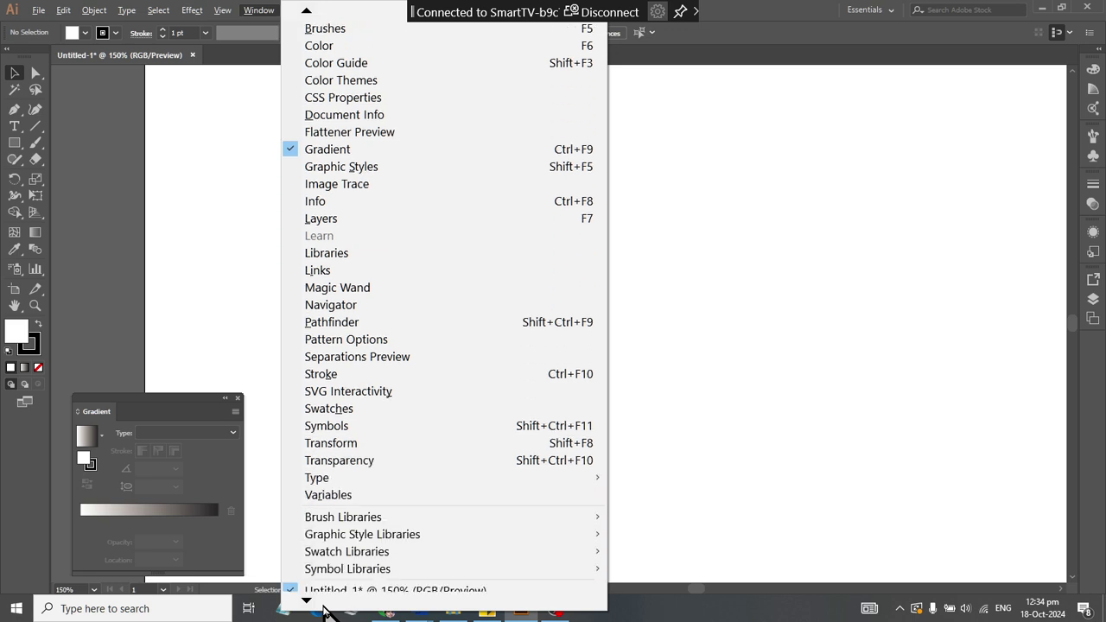
pyautogui.moveTo(341, 537)
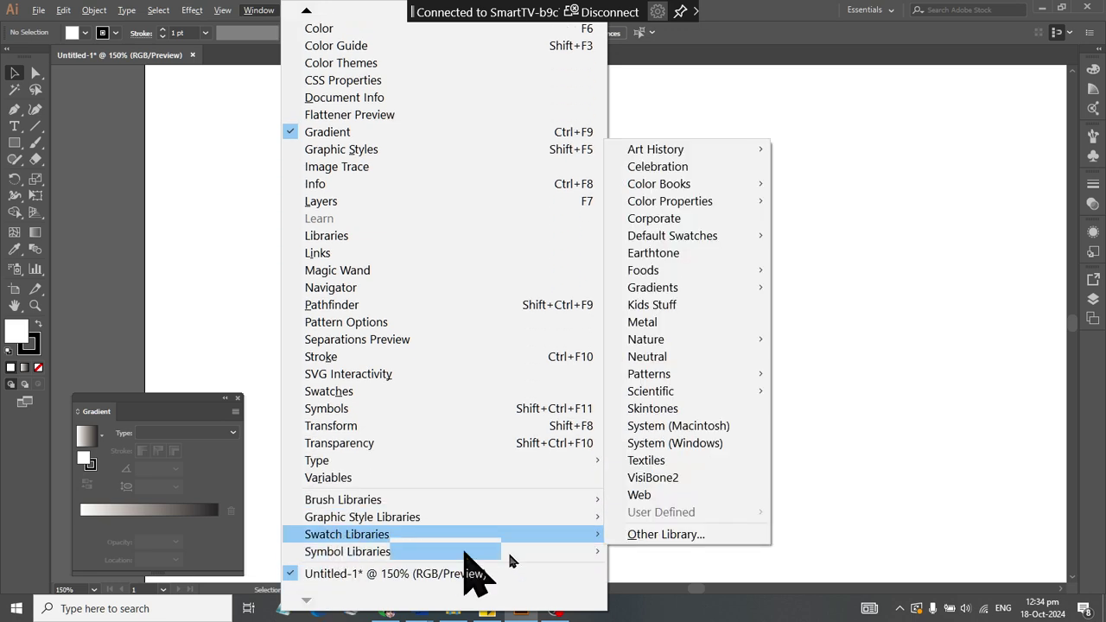
pyautogui.moveTo(704, 290)
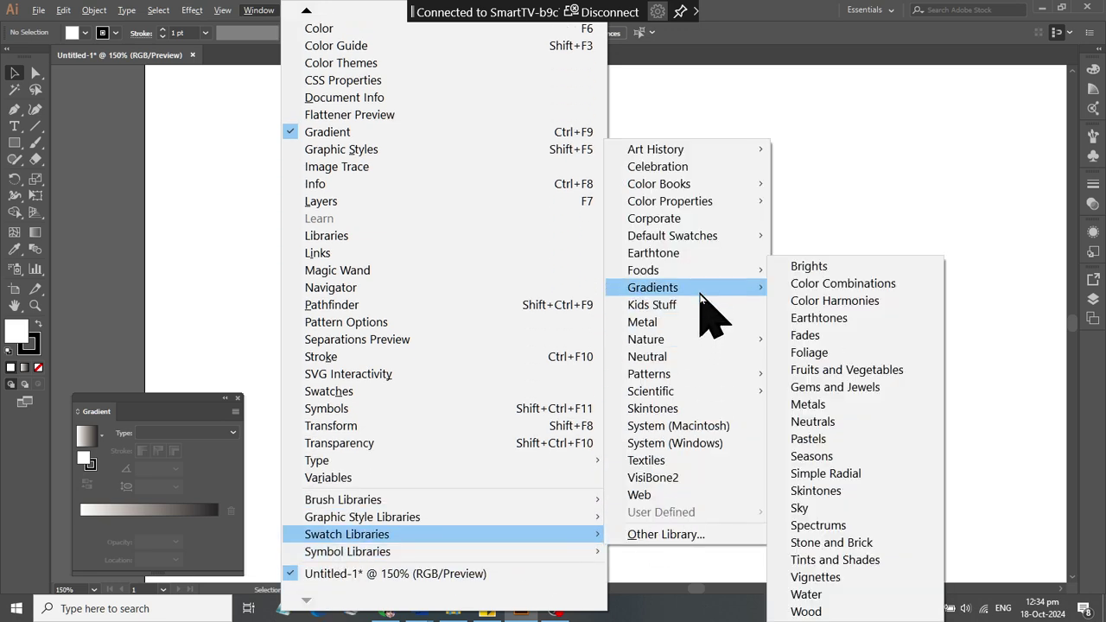
pyautogui.click(808, 267)
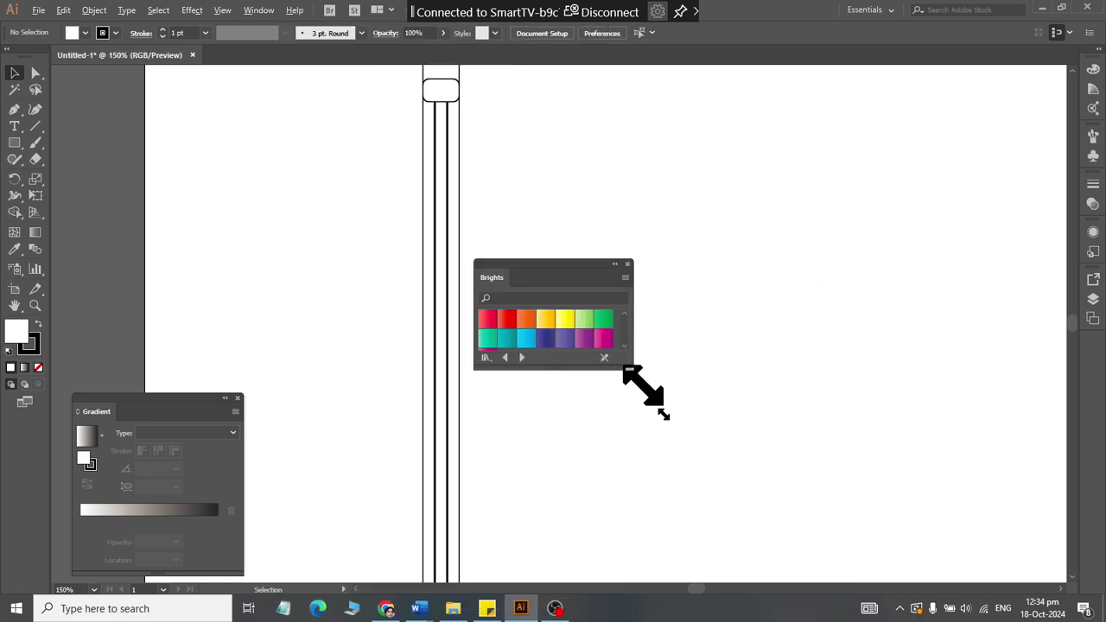
pyautogui.moveTo(644, 390); pyautogui.dragTo(726, 484)
# Step: Move the Brights swatches clear of the pencil and fill the right strip with the Yellow Green gradient
pyautogui.scroll(3, 435, 366)
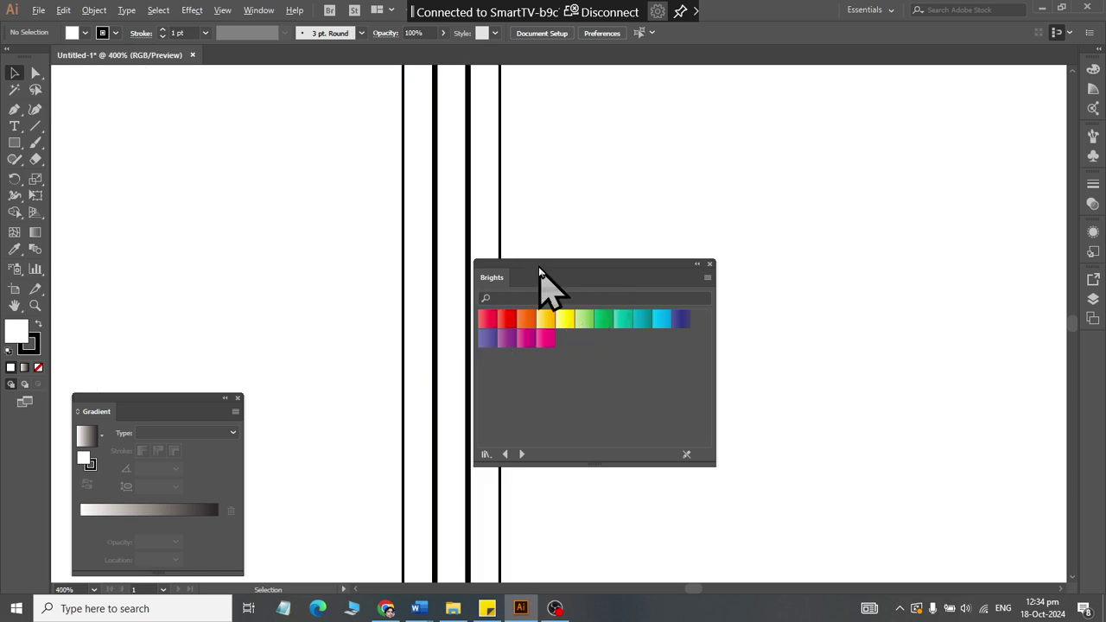
pyautogui.moveTo(539, 271); pyautogui.dragTo(627, 258)
pyautogui.click(499, 272)
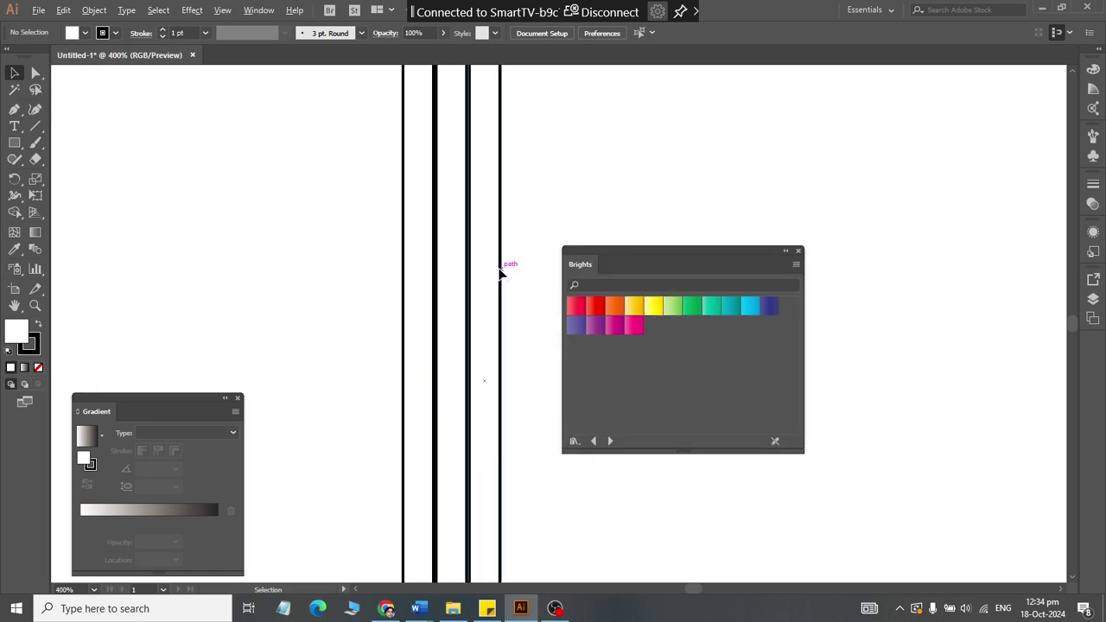
pyautogui.click(674, 306)
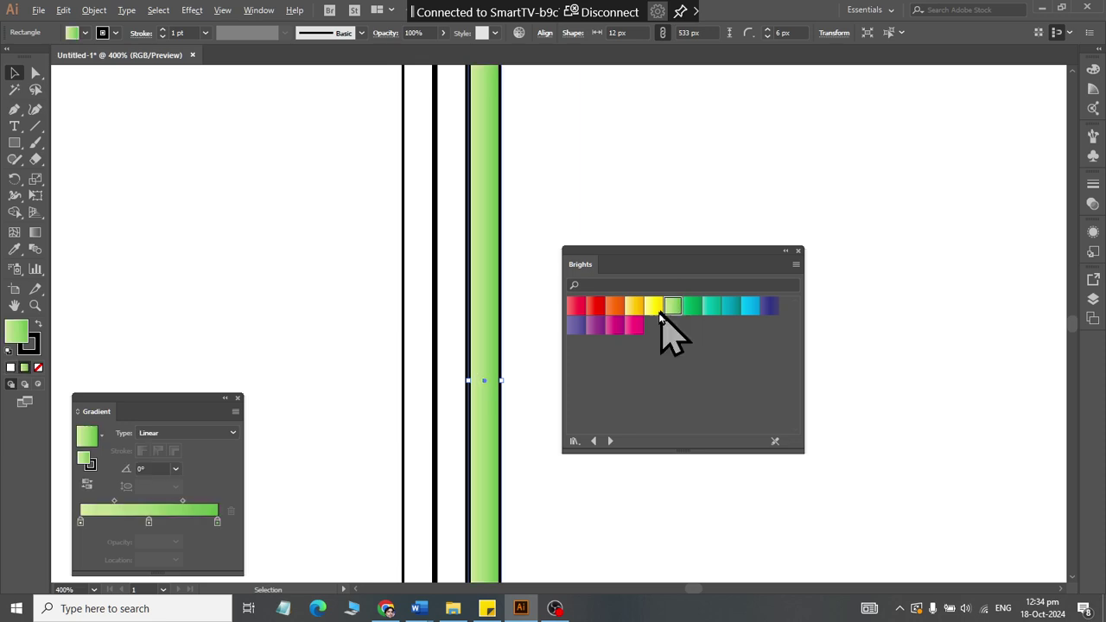
pyautogui.click(403, 388)
pyautogui.click(674, 310)
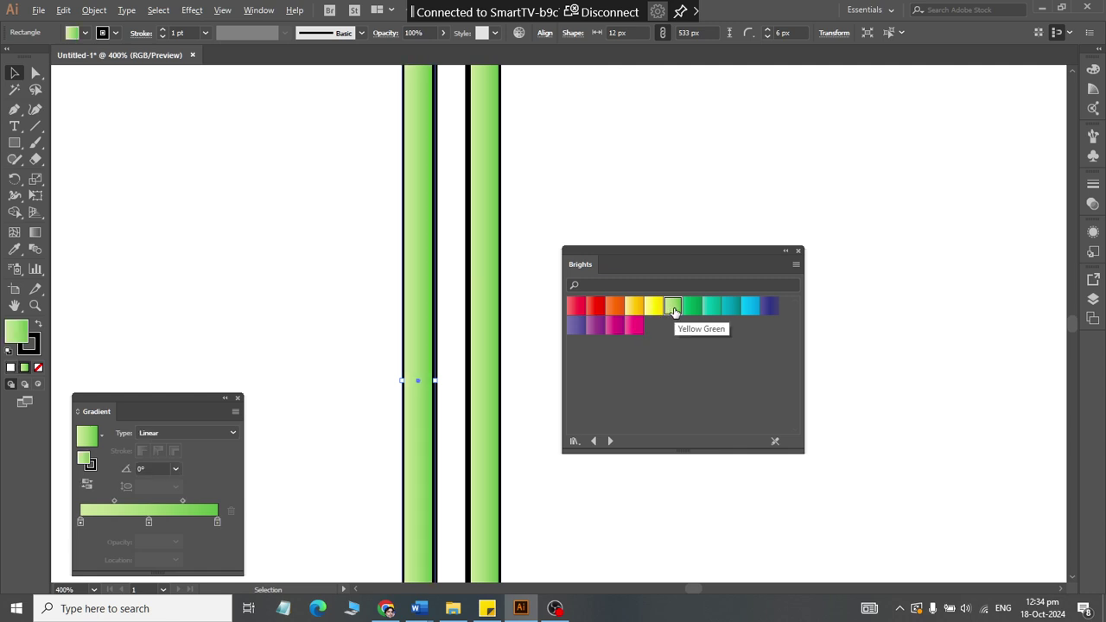
pyautogui.hotkey('ctrl', 'z')
pyautogui.click(490, 315)
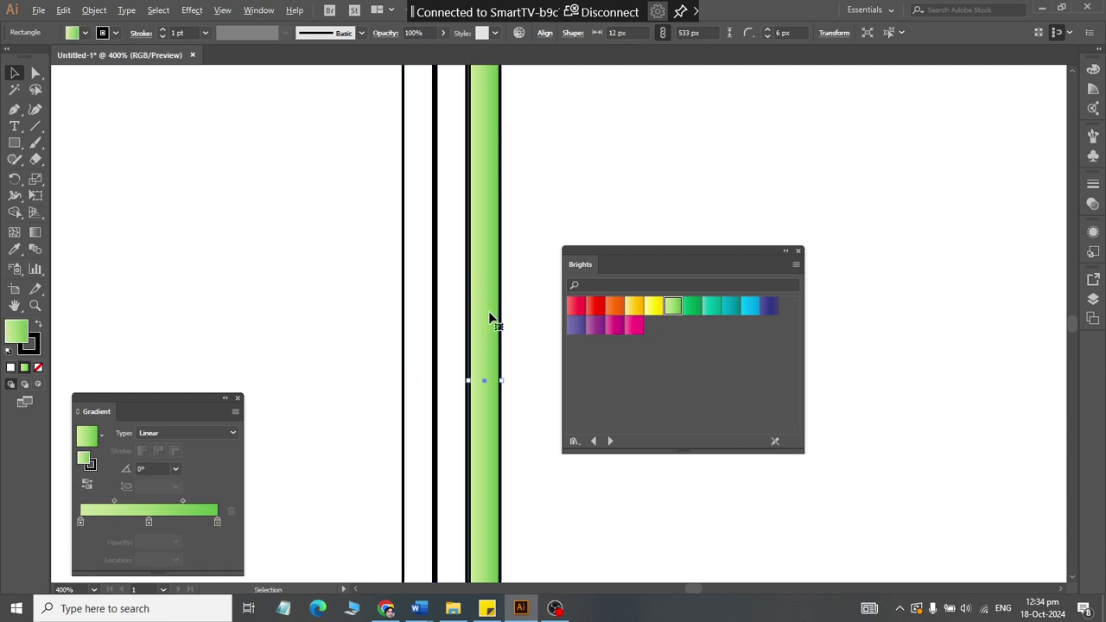
# Step: Copy the right strip's green gradient fill onto the left strip with the Eyedropper
pyautogui.click(412, 334)
pyautogui.click(14, 251)
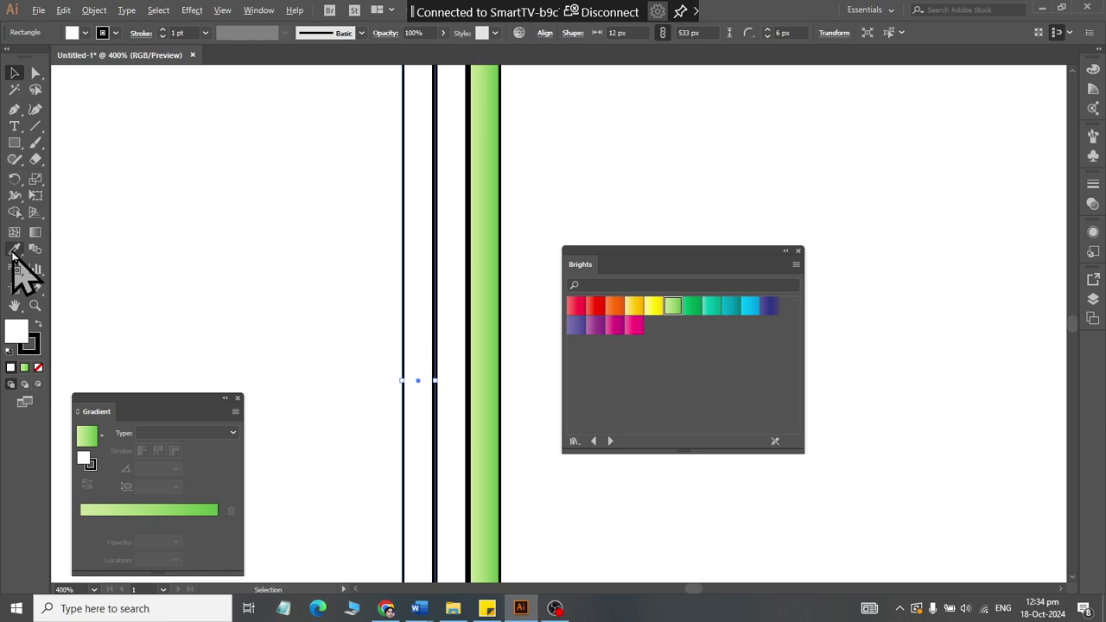
pyautogui.click(487, 324)
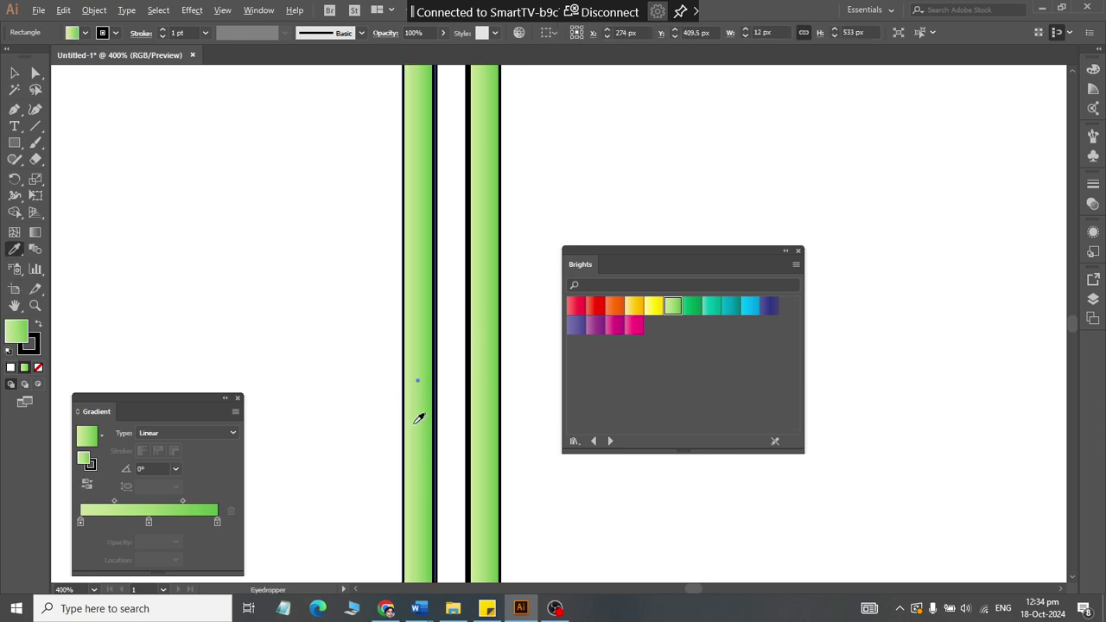
# Step: Reverse the left strip's gradient to 180° with the Gradient tool so its dark side lies on the outer edge
pyautogui.click(35, 233)
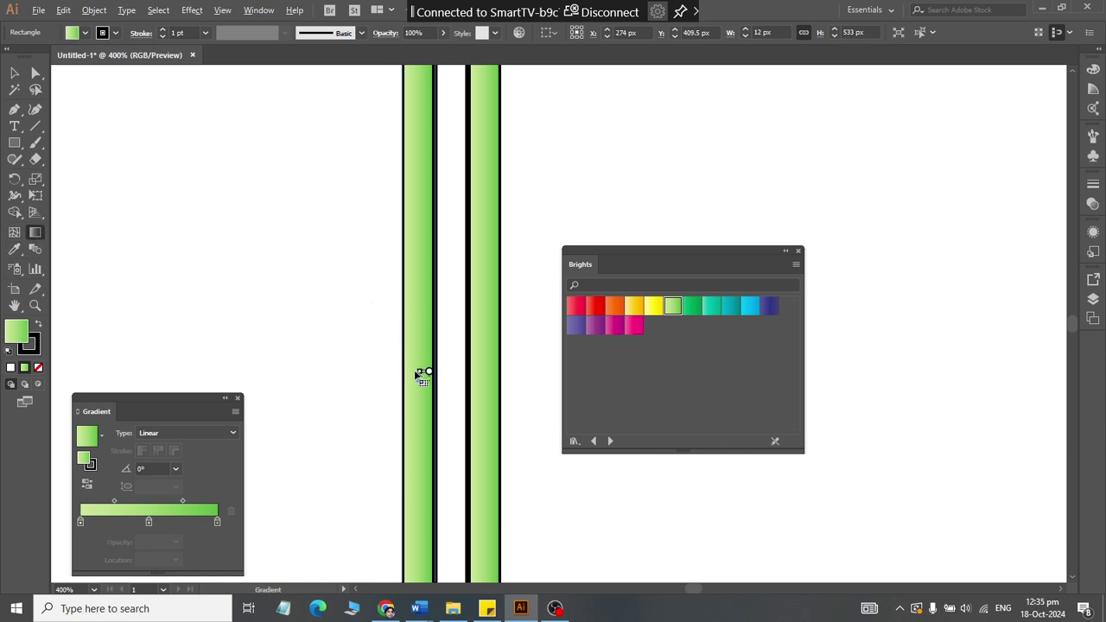
pyautogui.moveTo(429, 380); pyautogui.dragTo(400, 380)
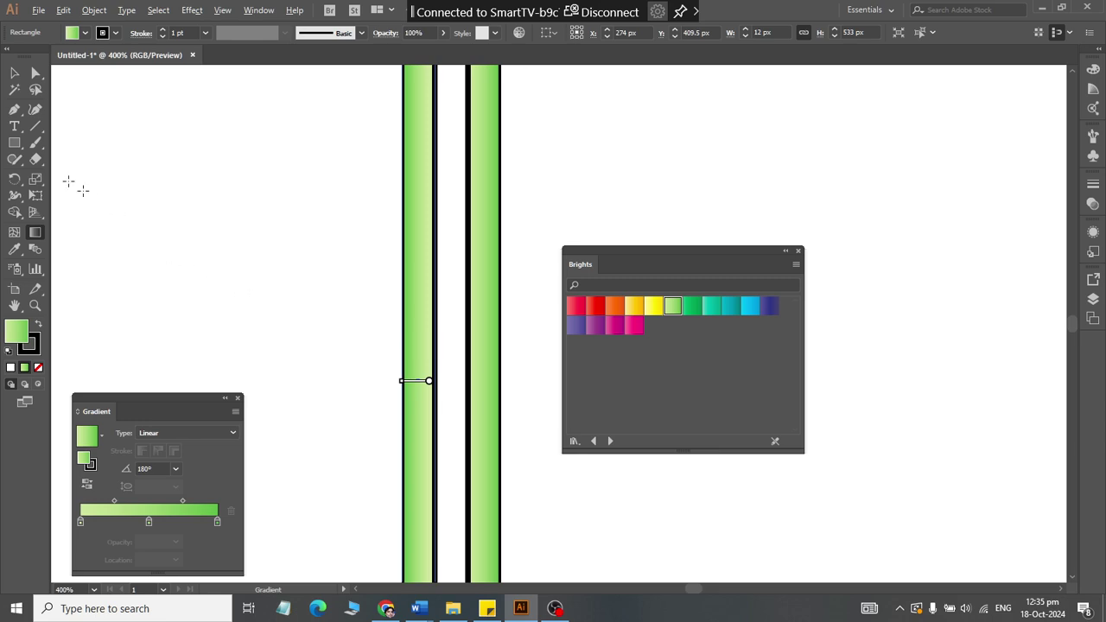
pyautogui.click(14, 73)
pyautogui.click(230, 239)
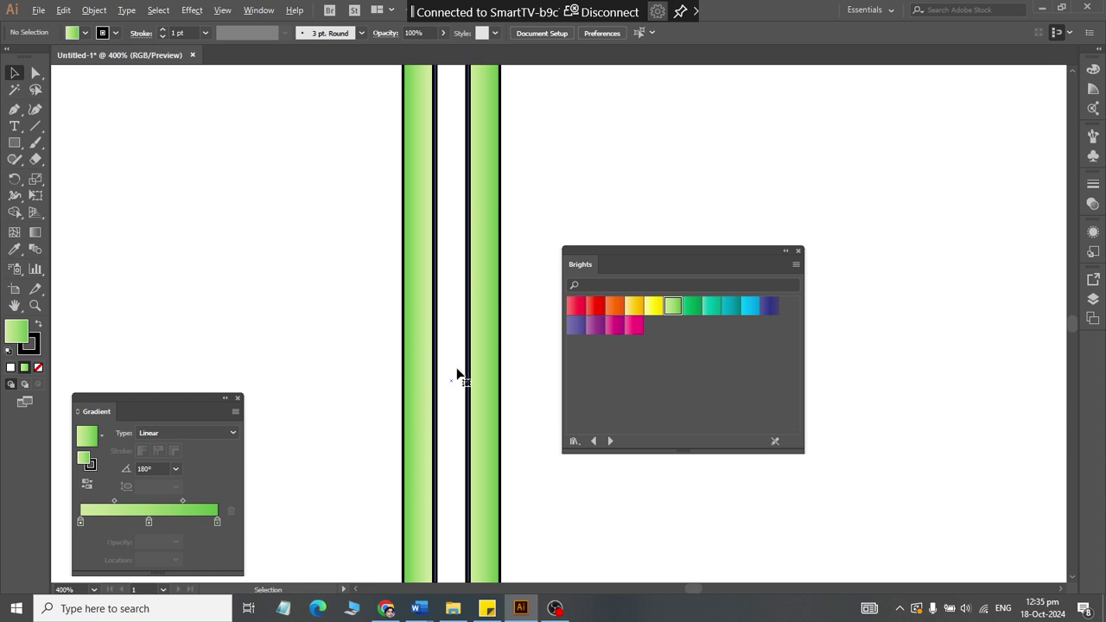
# Step: Fill the middle strip with the Yellow Green gradient and swap its first two stops, placing medium green at 0% and the lightest green at 48.51%
pyautogui.click(458, 376)
pyautogui.click(673, 308)
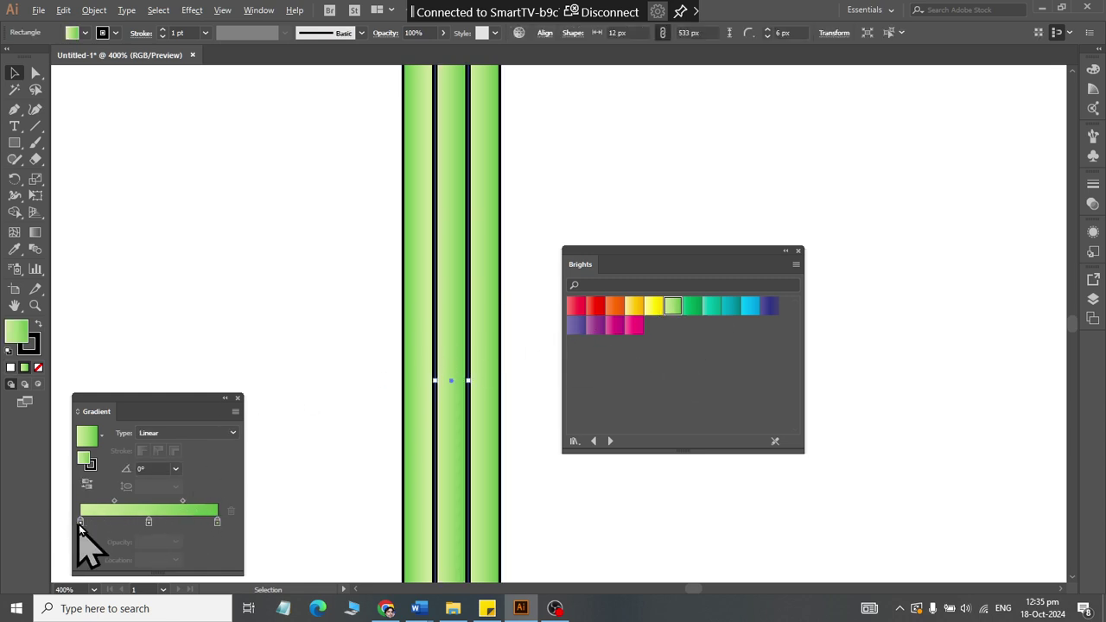
pyautogui.click(168, 522)
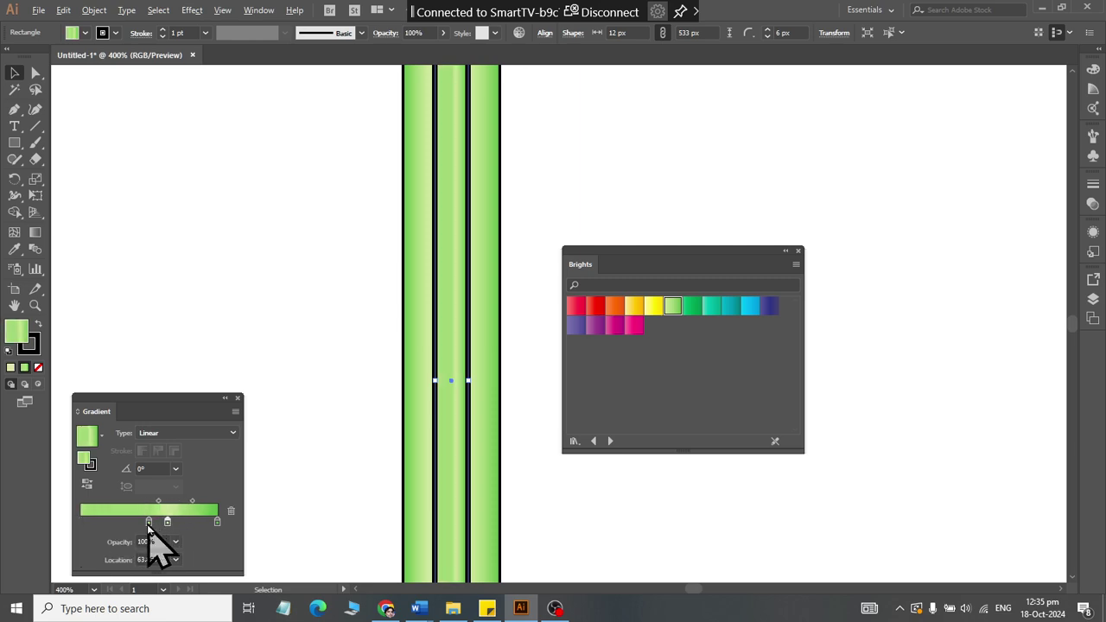
pyautogui.moveTo(149, 522); pyautogui.dragTo(28, 517)
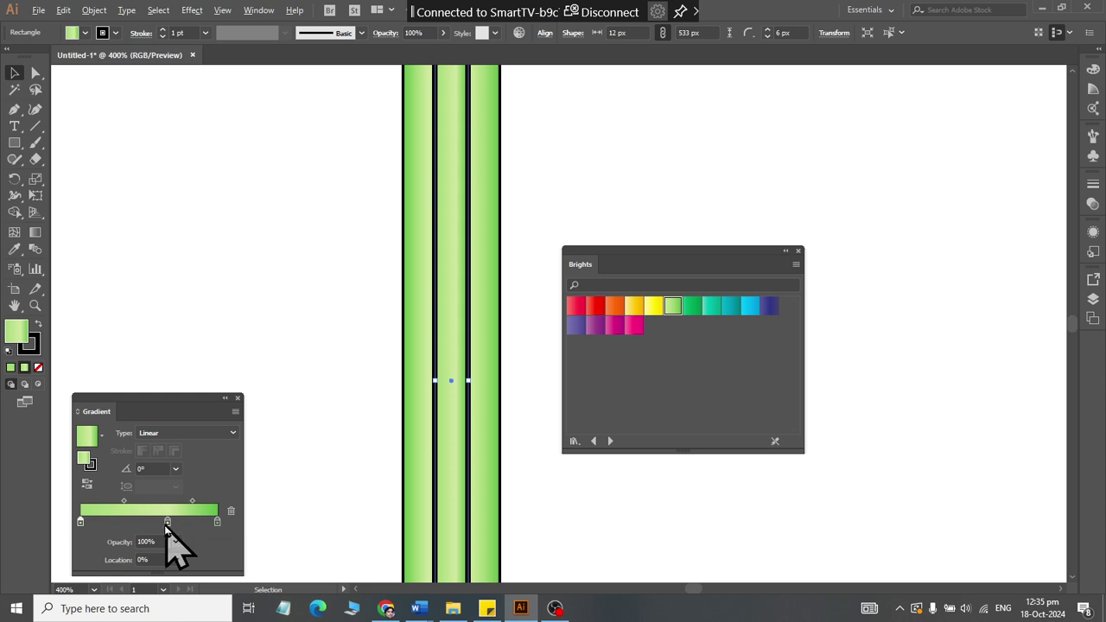
pyautogui.moveTo(169, 524); pyautogui.dragTo(147, 523)
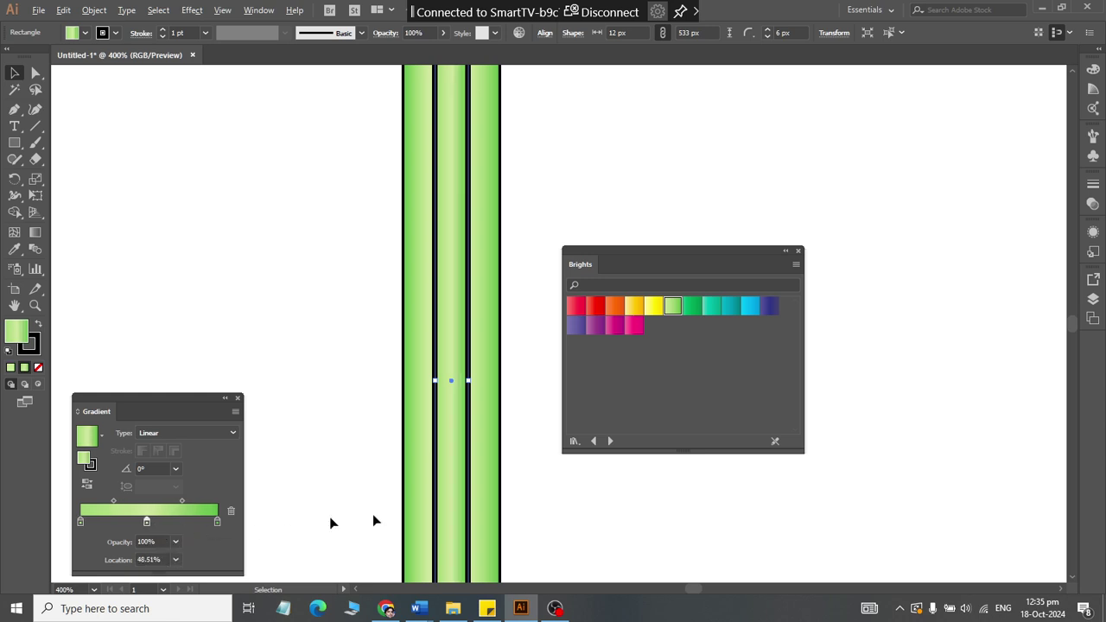
pyautogui.click(552, 516)
# Step: Select all three green strips of the pencil body together
pyautogui.hotkey('ctrl', '-')
pyautogui.hotkey('ctrl', '-')
pyautogui.hotkey('ctrl', '-')
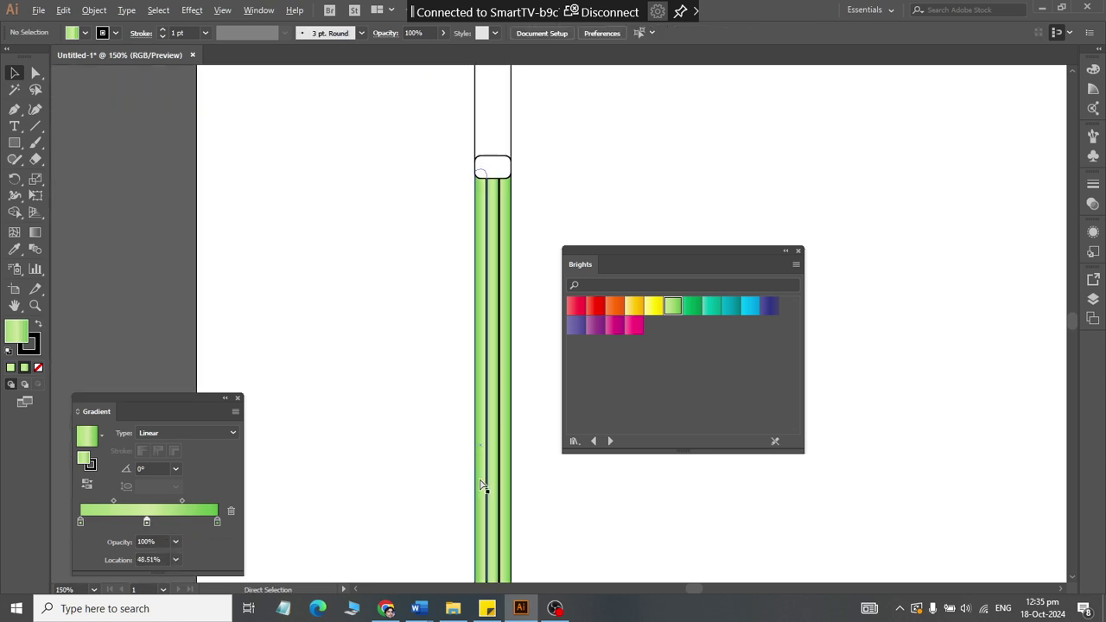
pyautogui.moveTo(294, 385); pyautogui.dragTo(435, 422)
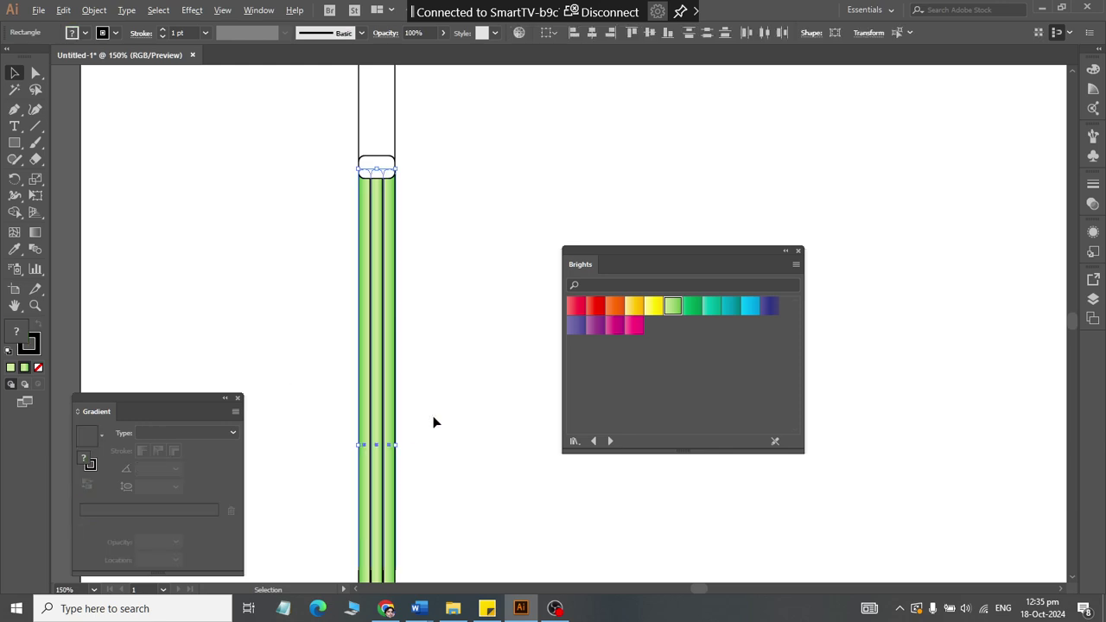
pyautogui.click(114, 33)
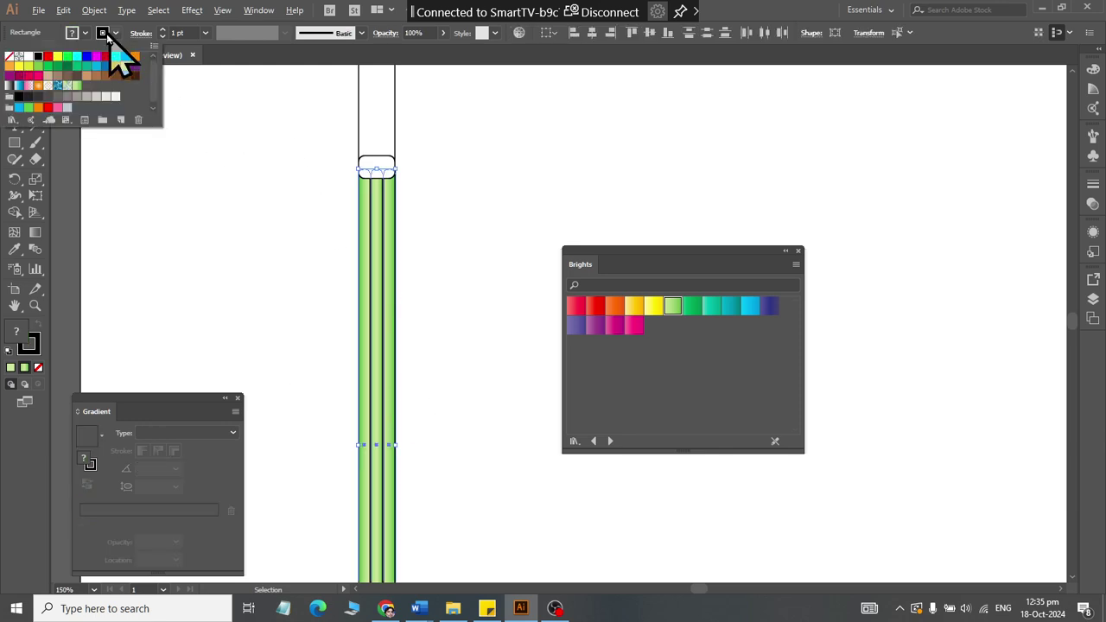
pyautogui.click(8, 58)
pyautogui.click(333, 343)
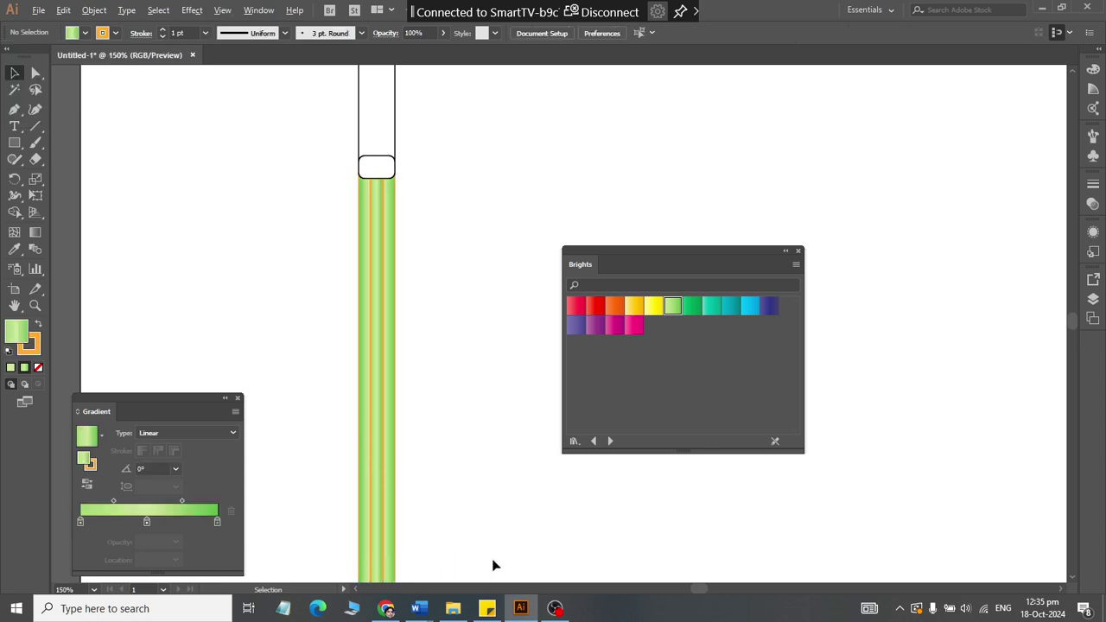
pyautogui.hotkey('ctrl', 'z')
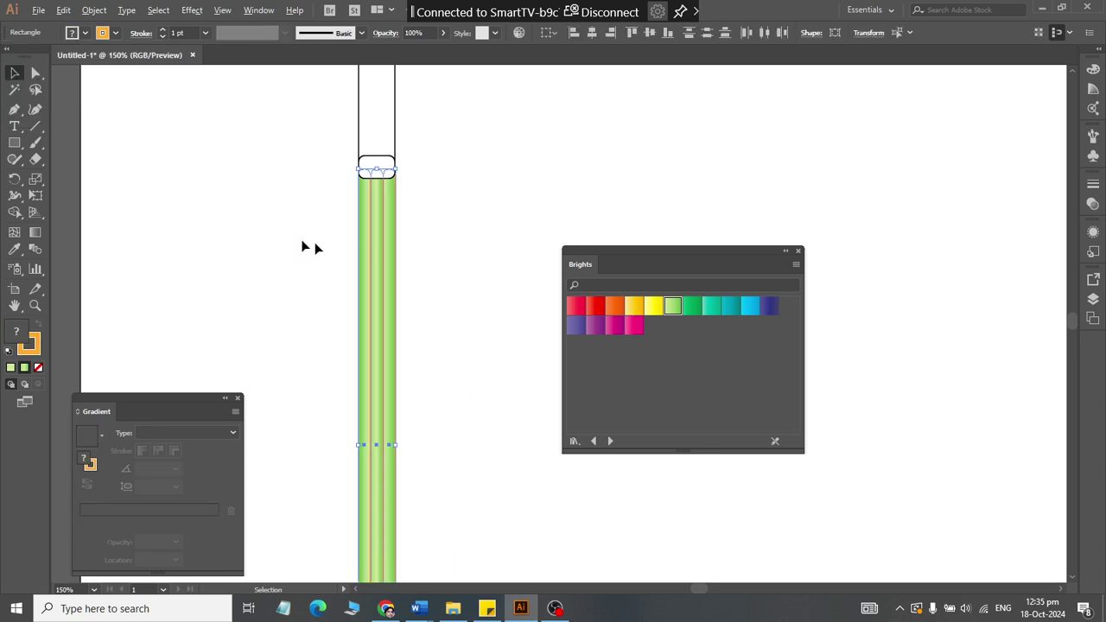
# Step: Set the stroke of the three selected green strips to None and deselect them
pyautogui.click(114, 32)
pyautogui.click(9, 58)
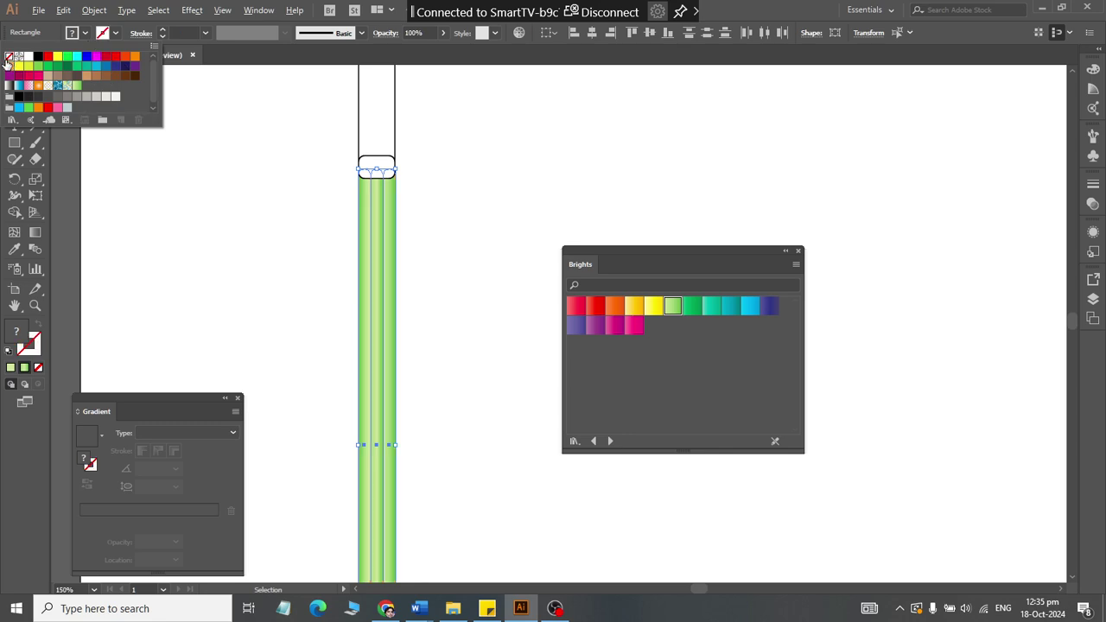
pyautogui.click(255, 259)
pyautogui.click(255, 259)
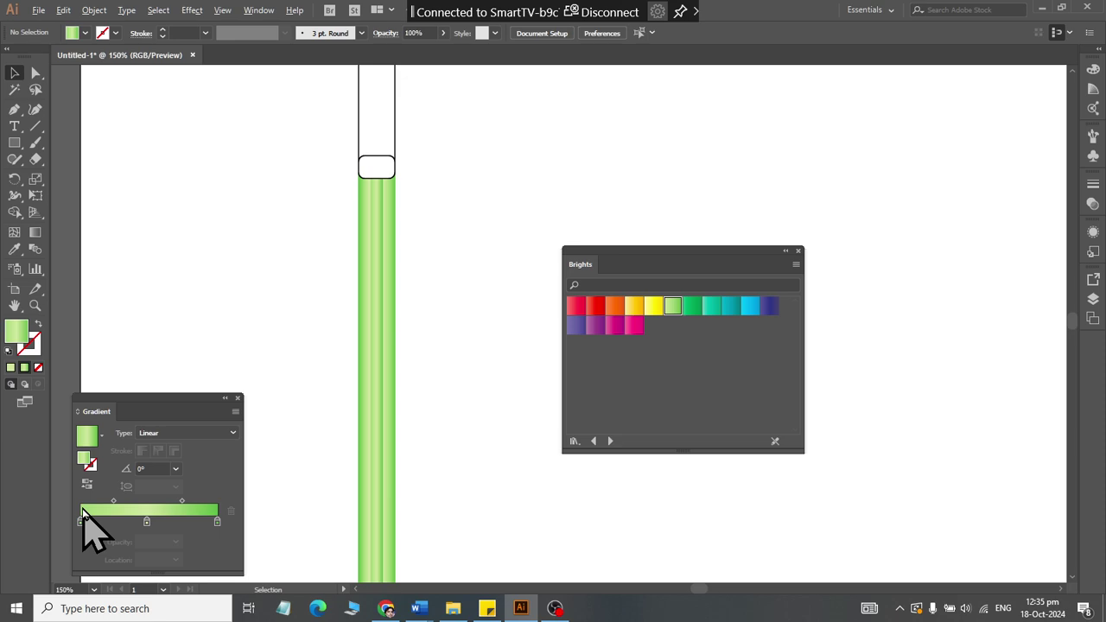
# Step: Fill the ferrule with the red gradient and the eraser with the purple gradient from the Brights library
pyautogui.click(376, 168)
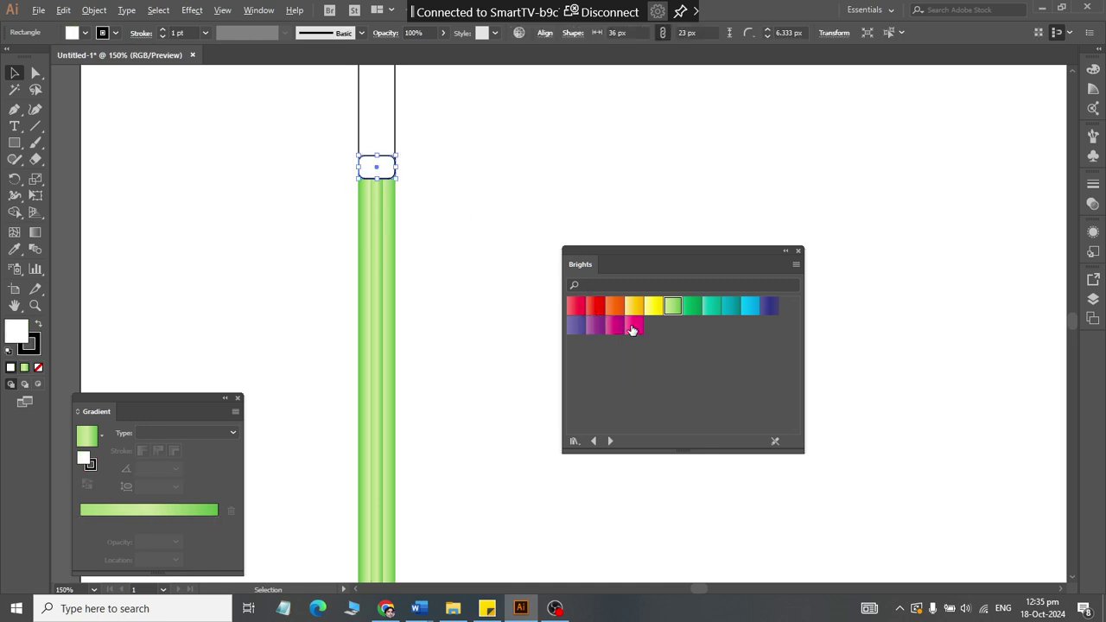
pyautogui.click(595, 306)
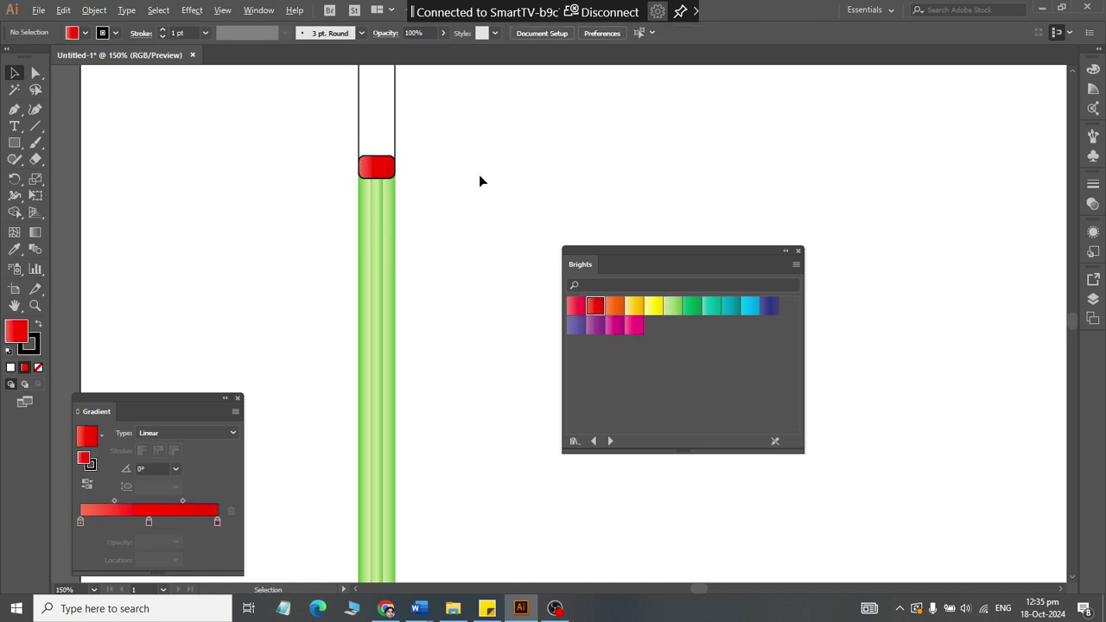
pyautogui.moveTo(453, 116); pyautogui.dragTo(298, 126)
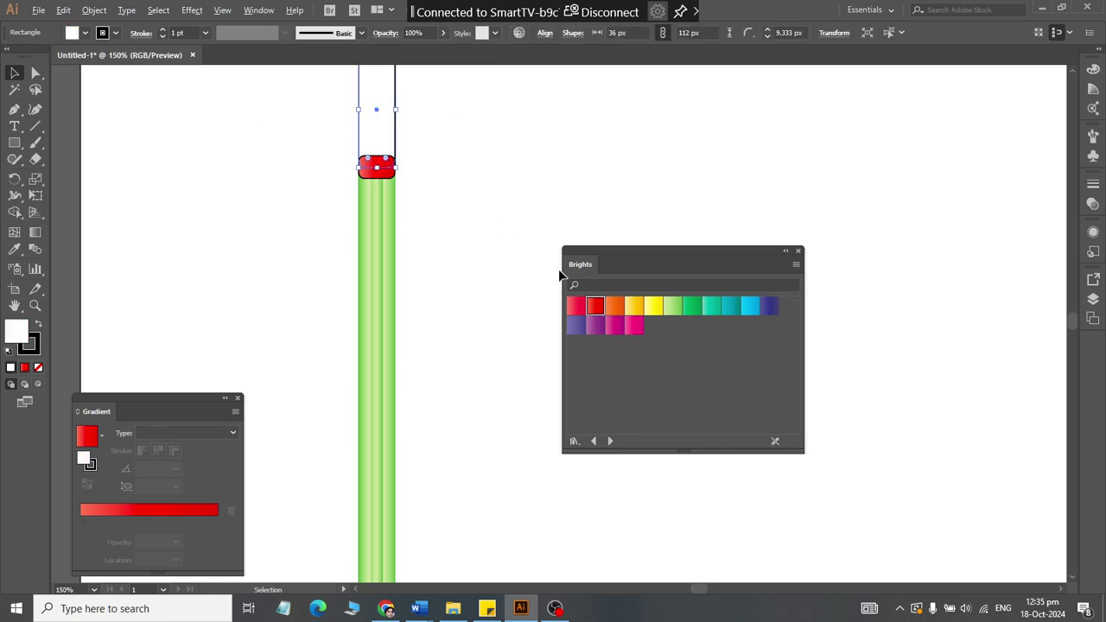
pyautogui.click(594, 325)
pyautogui.click(488, 205)
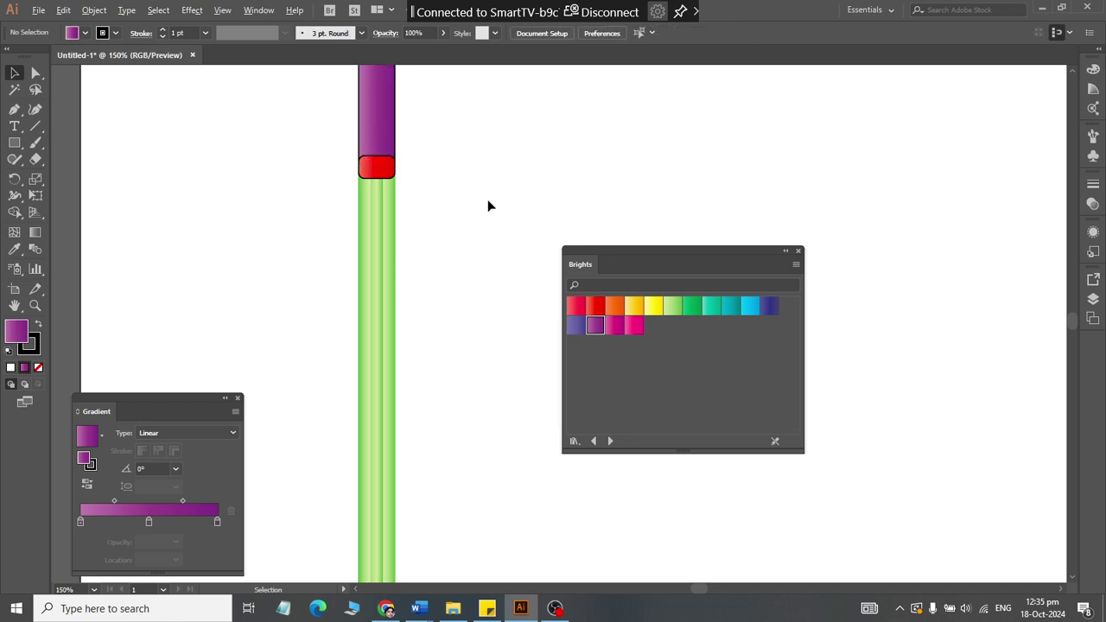
# Step: Fill the pointed tip with the first pale yellow linear gradient from the Earthtones gradient library
pyautogui.scroll(-2, 488, 206)
pyautogui.scroll(3, 468, 448)
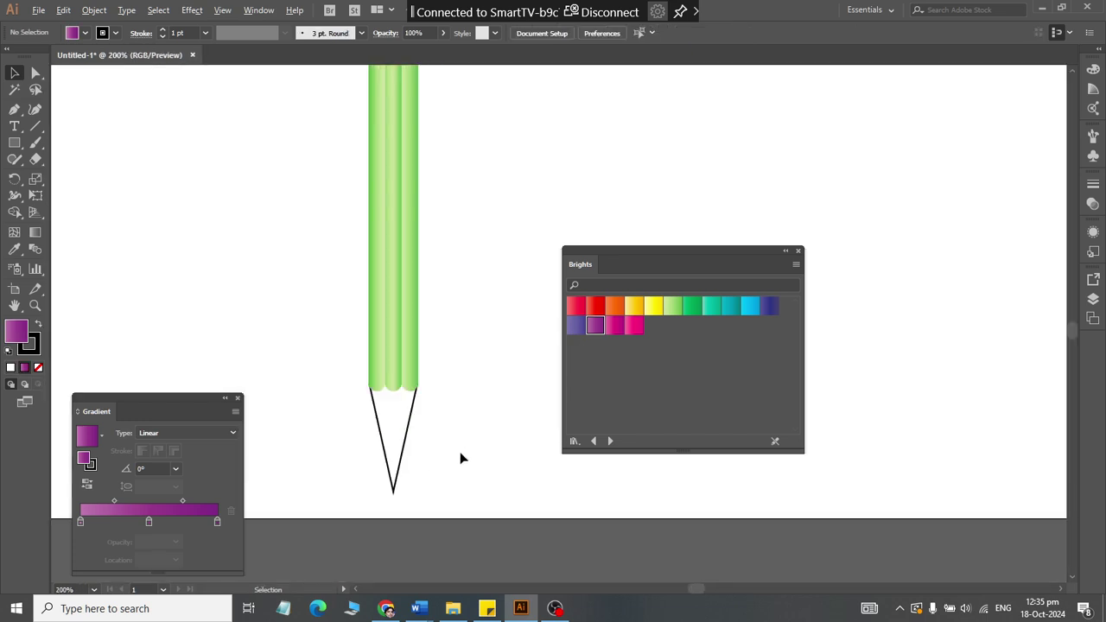
pyautogui.click(610, 442)
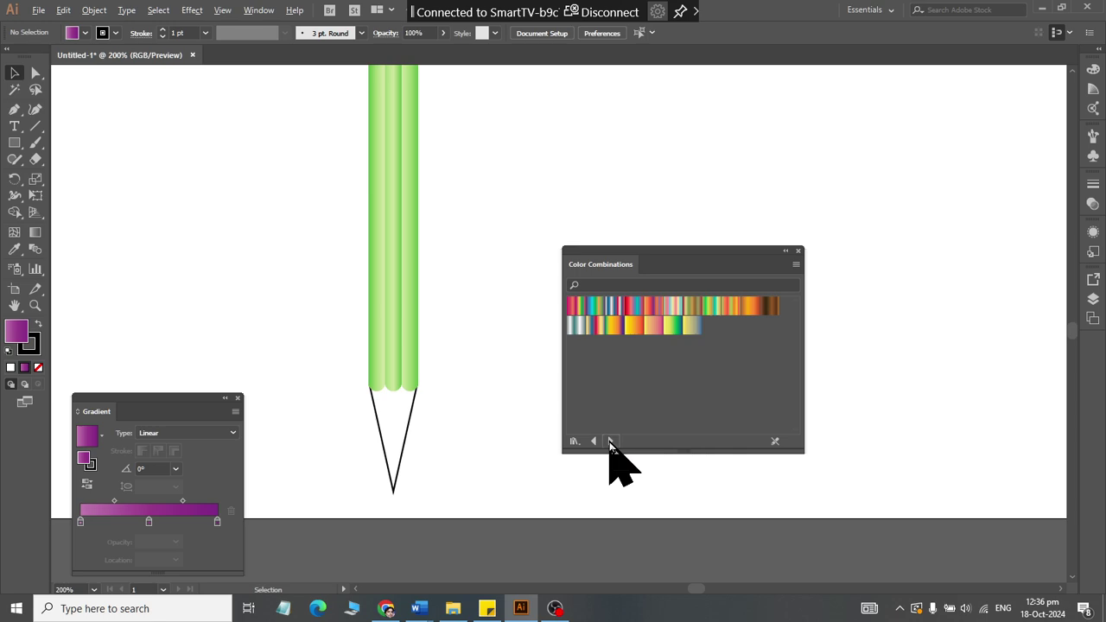
pyautogui.click(610, 442)
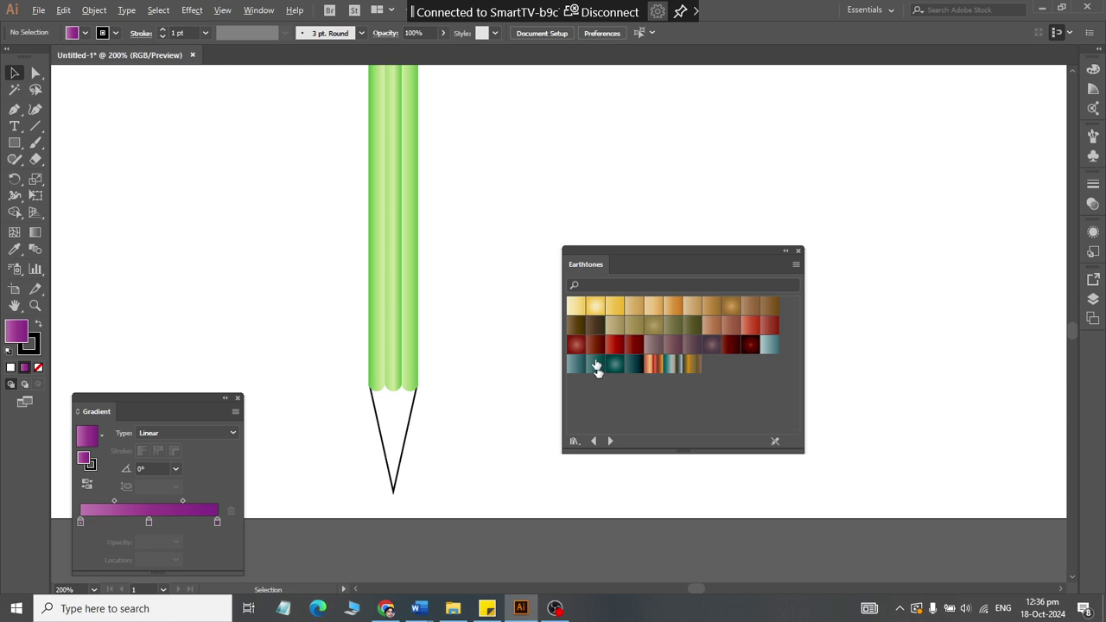
pyautogui.click(410, 417)
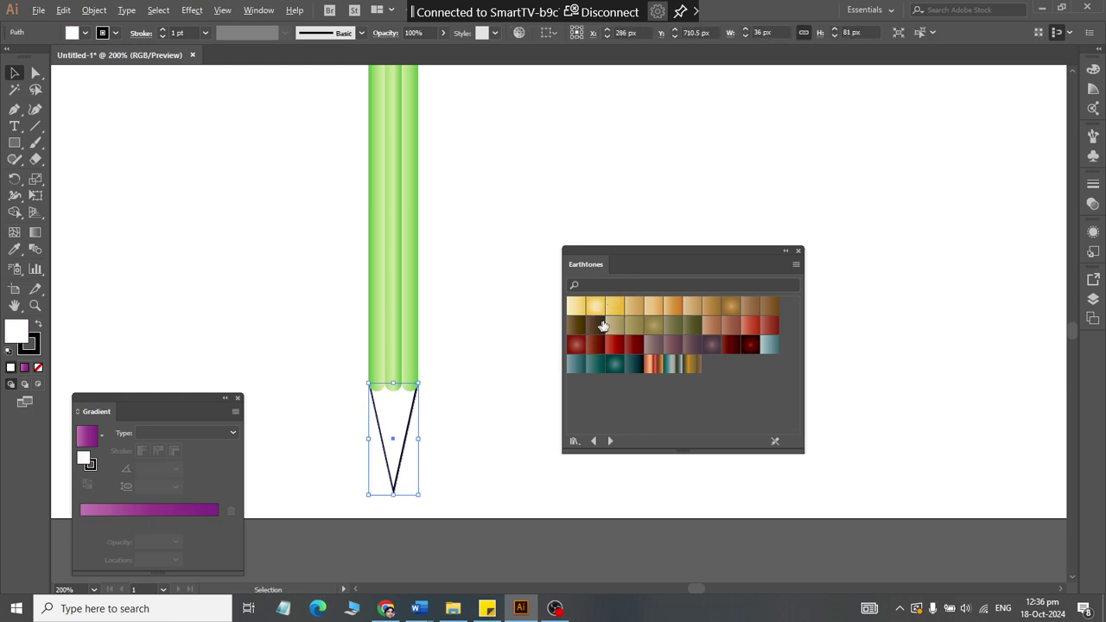
pyautogui.click(576, 307)
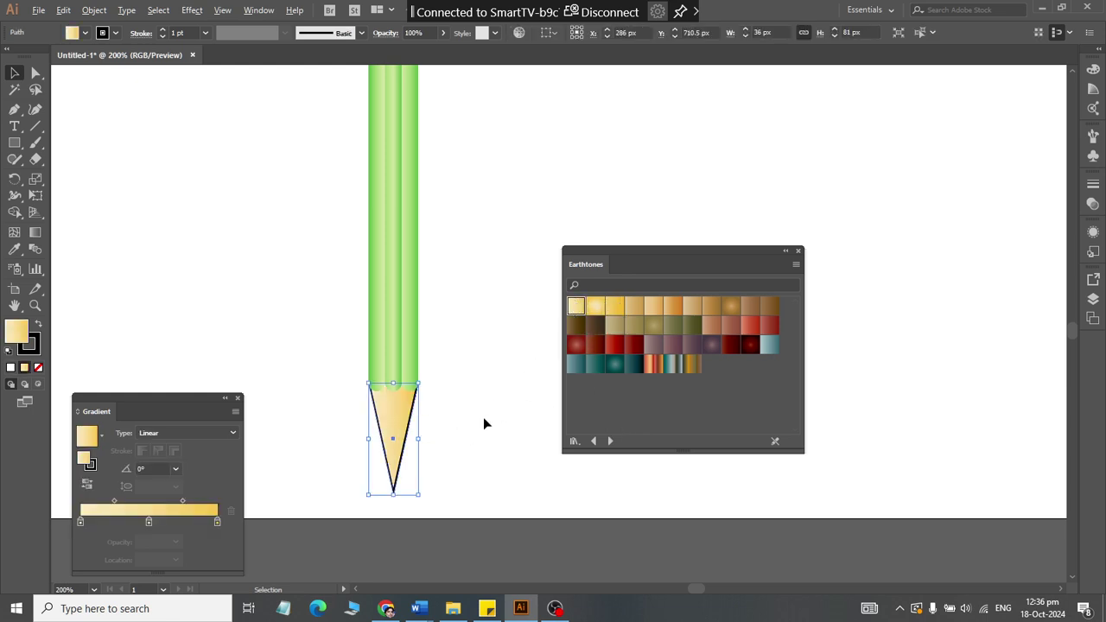
# Step: Remove the black outline from the pointed tip by setting its stroke to None
pyautogui.click(114, 35)
pyautogui.click(9, 56)
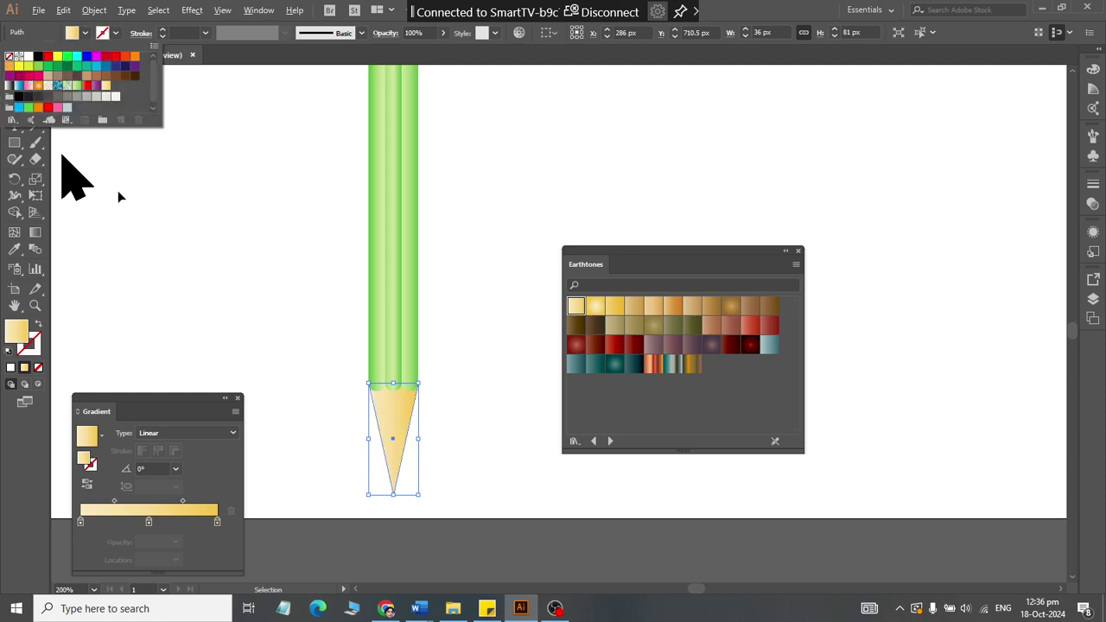
pyautogui.click(504, 397)
pyautogui.click(423, 489)
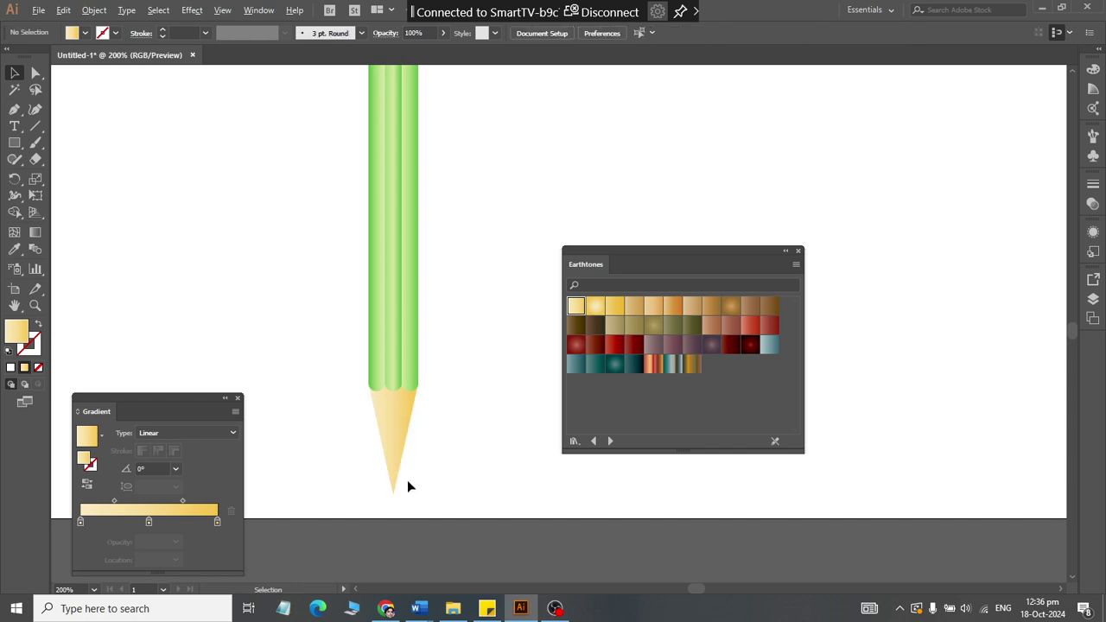
# Step: Cut the pointed tip diagonally with the Knife tool to separate the lead from the wood
pyautogui.scroll(1, 409, 486)
pyautogui.click(383, 444)
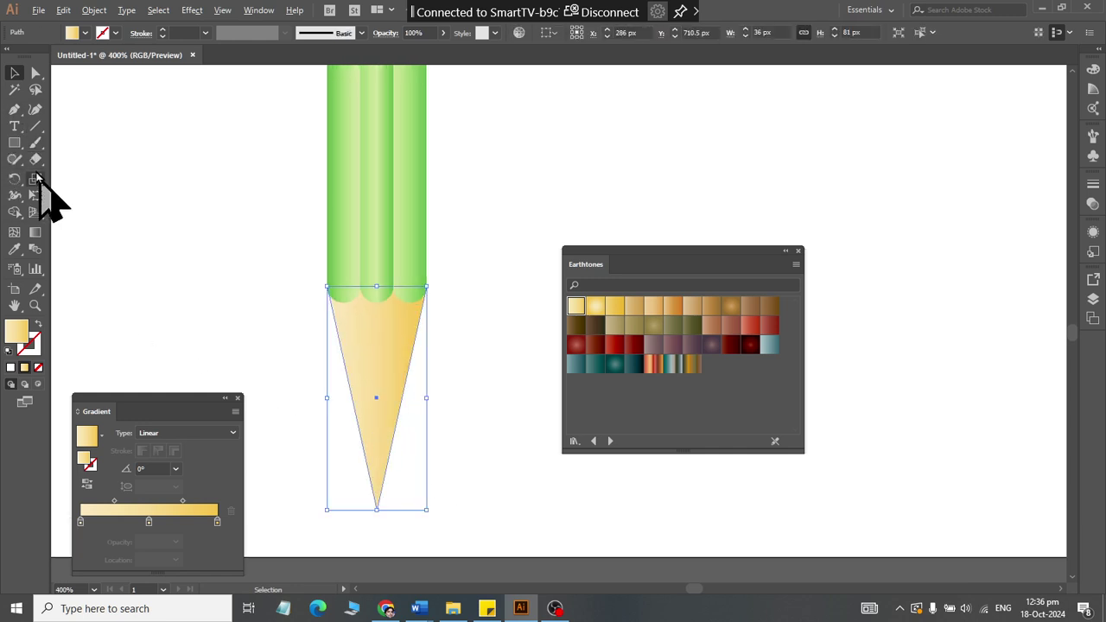
pyautogui.moveTo(34, 161)
pyautogui.mouseDown()
pyautogui.moveTo(53, 161)
pyautogui.moveTo(84, 198)
pyautogui.mouseUp()
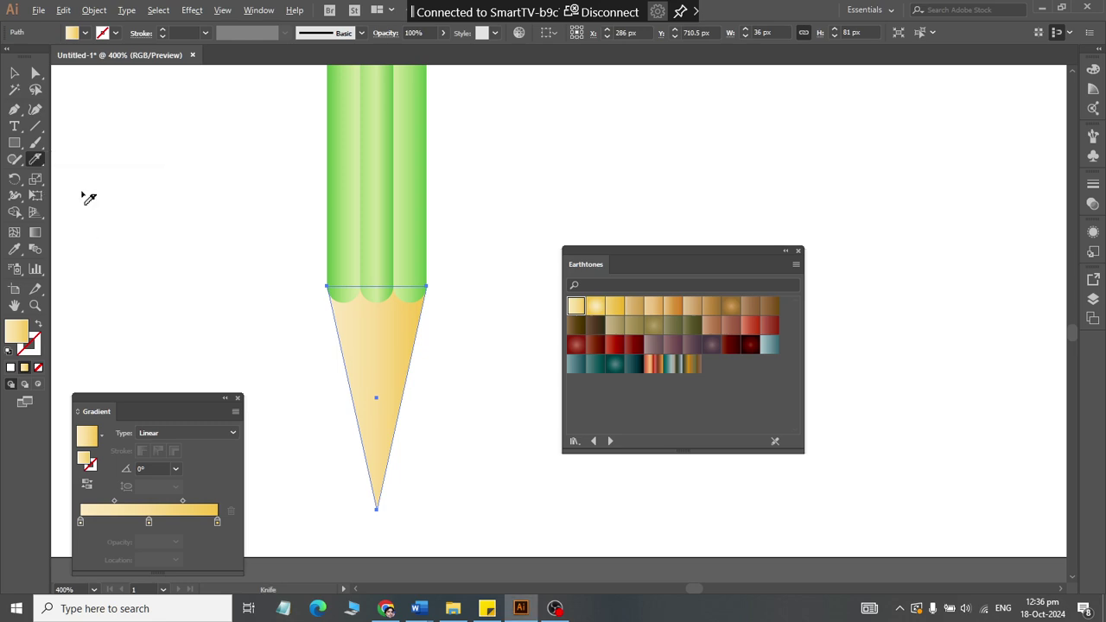
pyautogui.moveTo(325, 386); pyautogui.dragTo(499, 569)
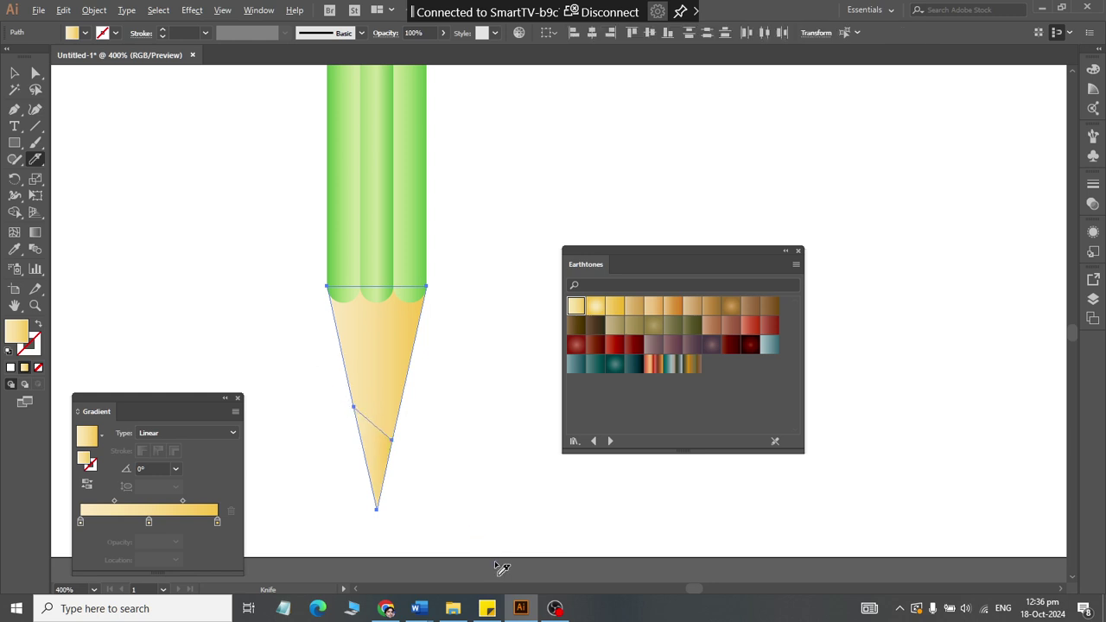
pyautogui.click(14, 74)
pyautogui.click(350, 482)
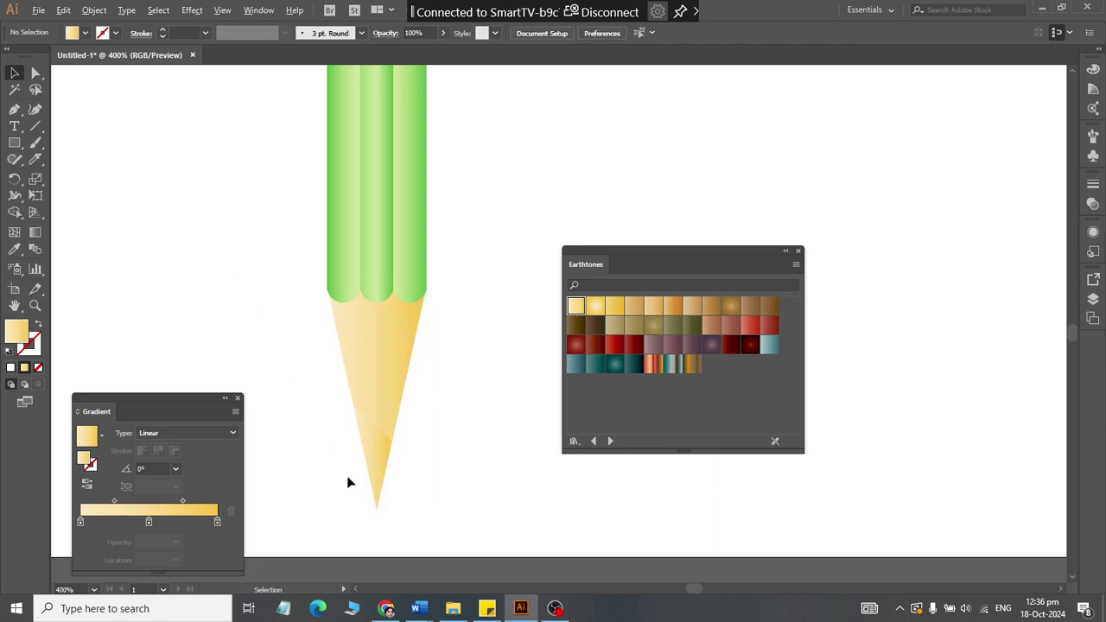
# Step: Fill the cut-off lead with the Fades library's black gradient that fades to transparent in its centre
pyautogui.moveTo(396, 511); pyautogui.dragTo(397, 512)
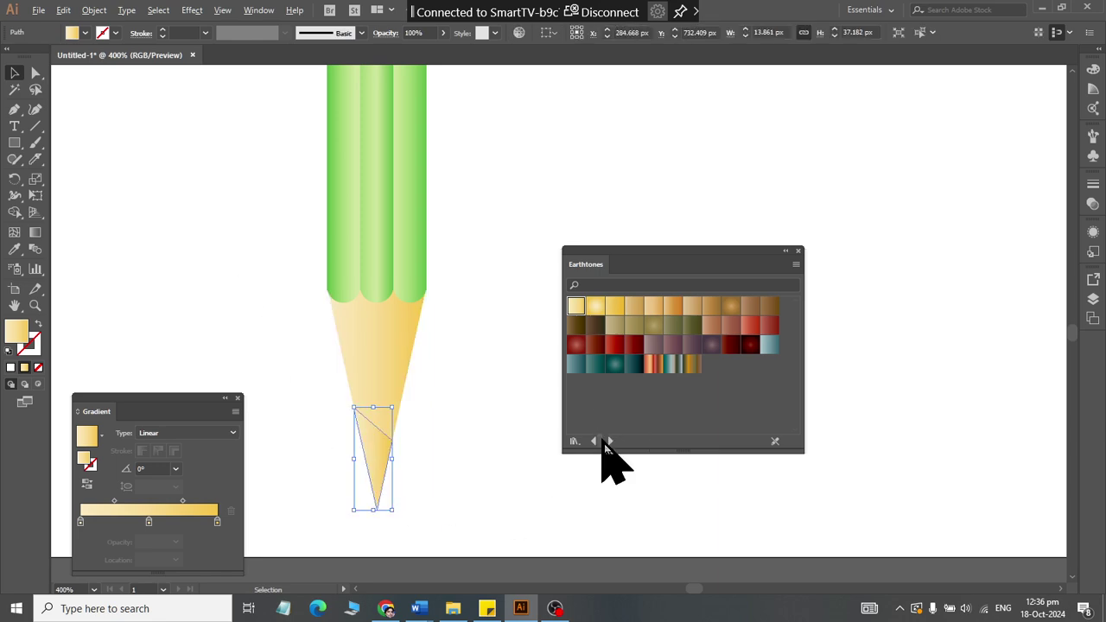
pyautogui.click(609, 441)
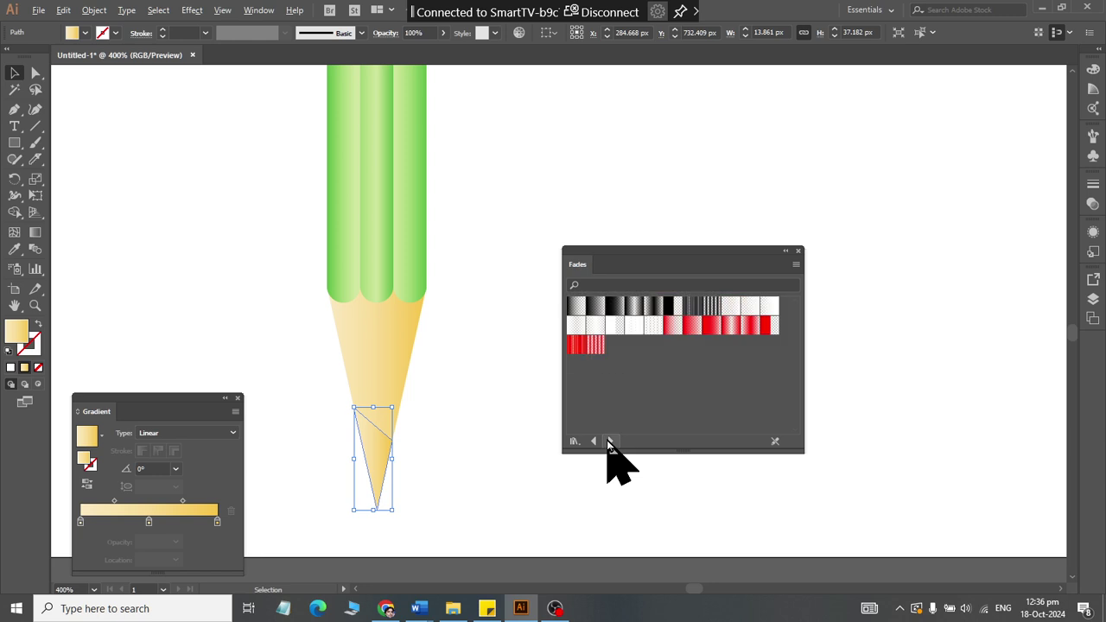
pyautogui.click(634, 308)
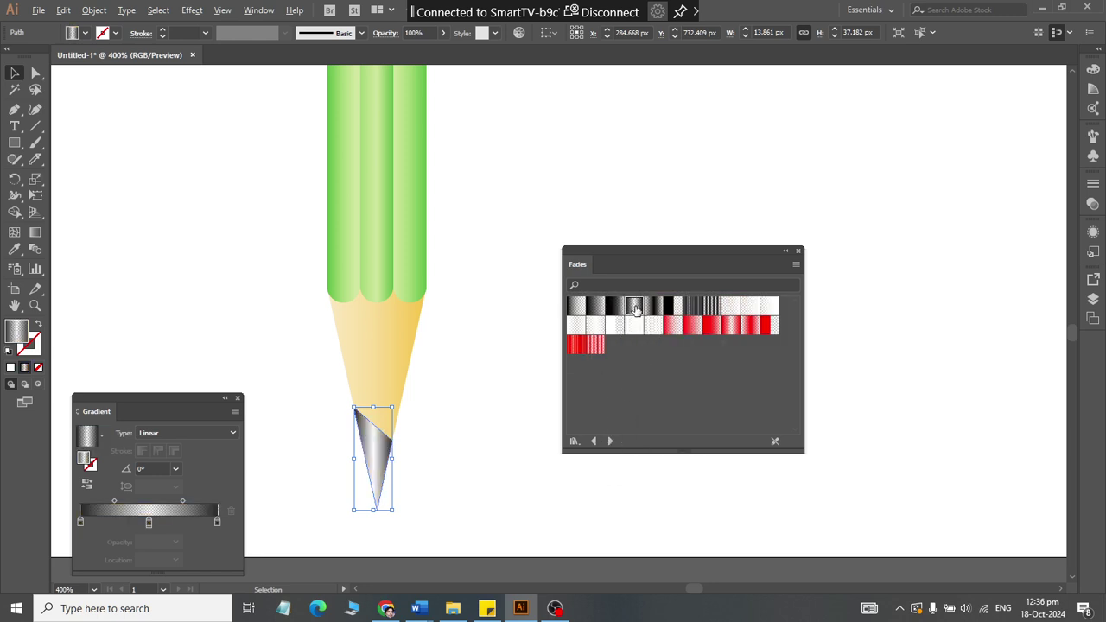
pyautogui.click(498, 408)
# Step: Replace the ferrule's red fill with the orange-brown linear gradient from the Earthtones library
pyautogui.scroll(-4, 498, 408)
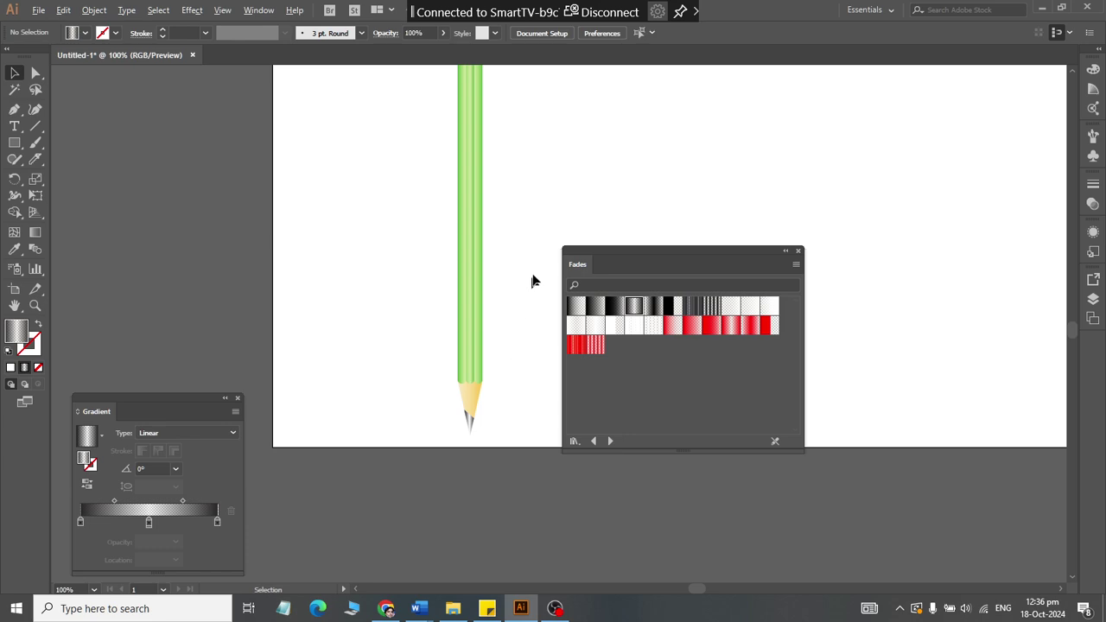
pyautogui.scroll(2, 532, 273)
pyautogui.scroll(2, 558, 175)
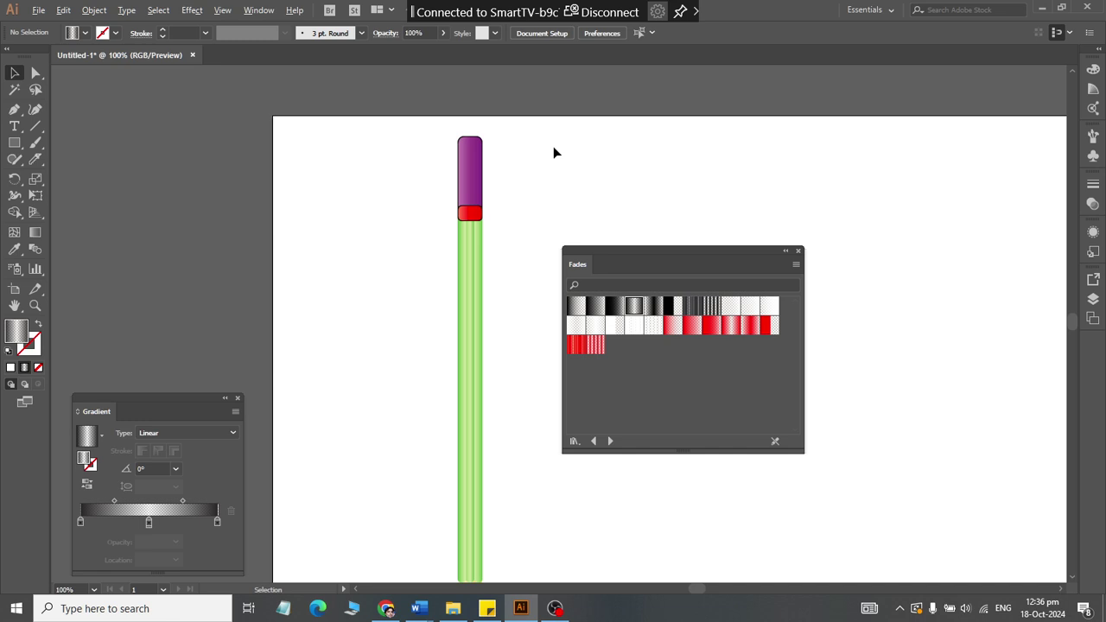
pyautogui.click(466, 215)
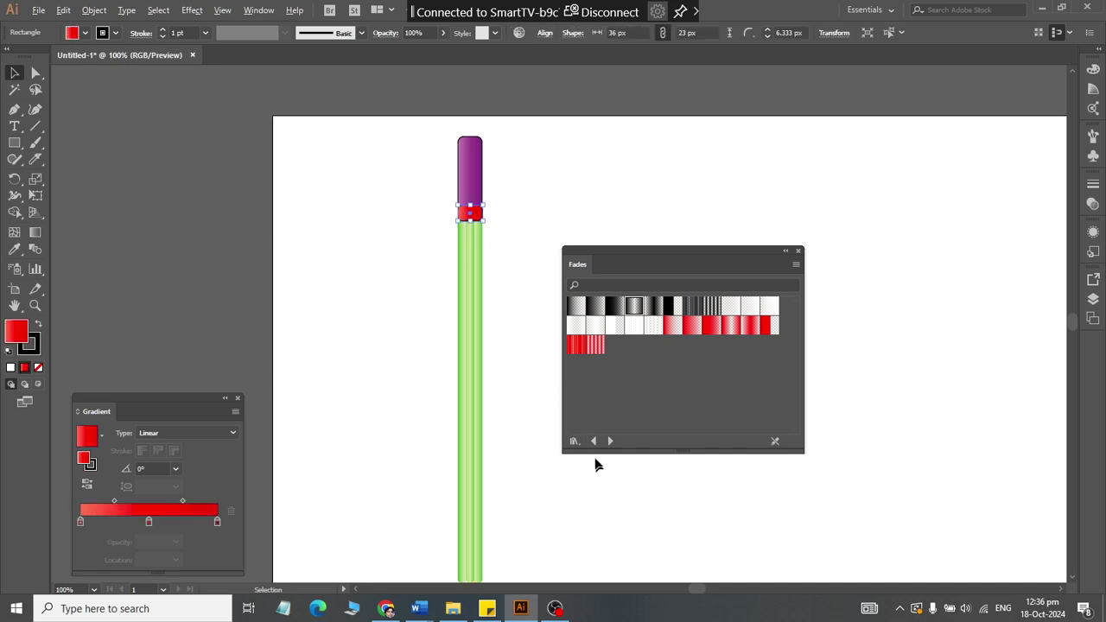
pyautogui.click(593, 440)
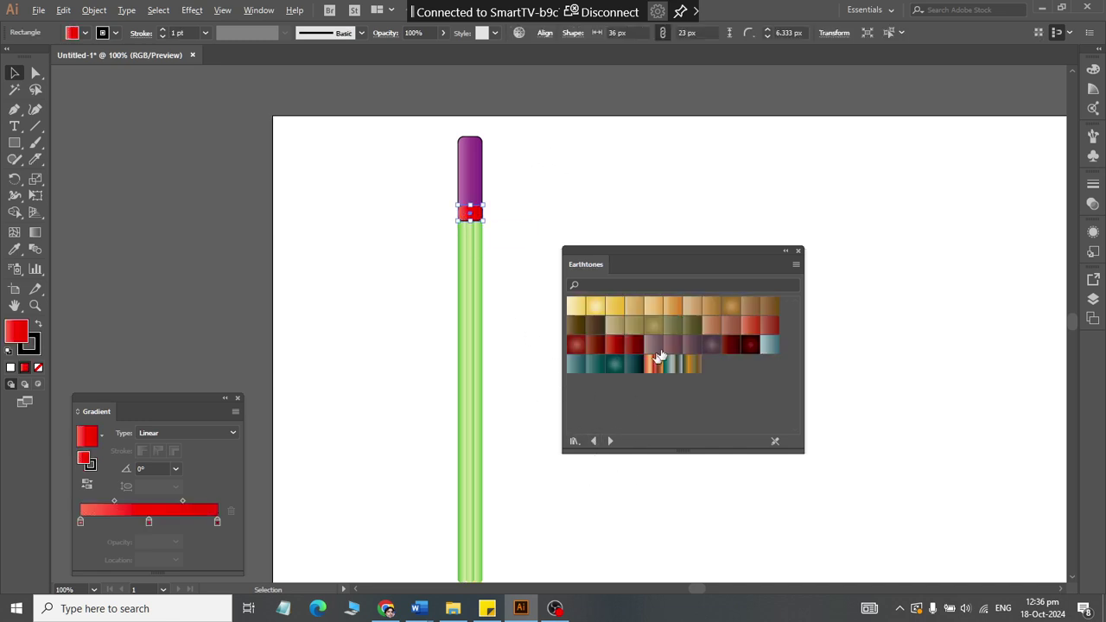
pyautogui.click(675, 307)
pyautogui.click(555, 232)
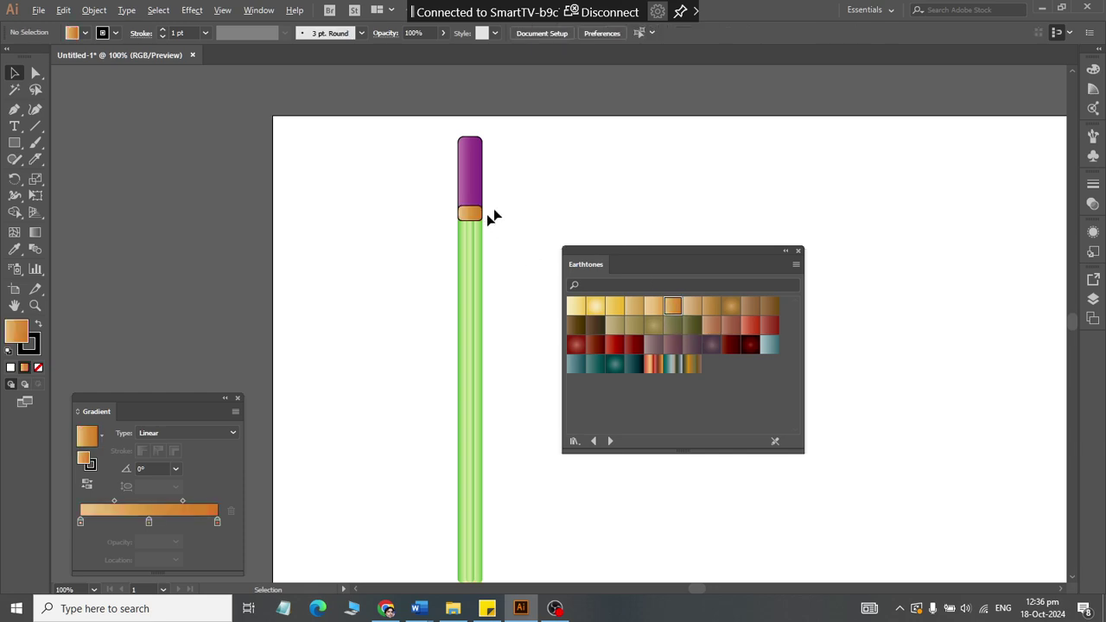
# Step: Select the eraser, ferrule and body strips together and set their stroke to None
pyautogui.moveTo(525, 136); pyautogui.dragTo(392, 275)
pyautogui.click(84, 33)
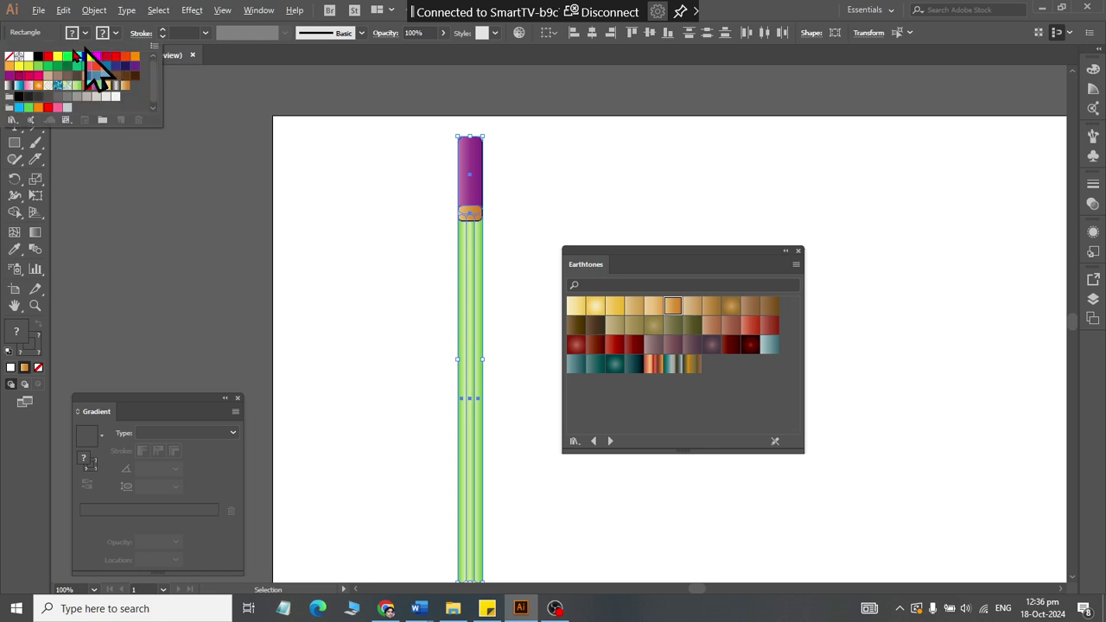
pyautogui.click(298, 259)
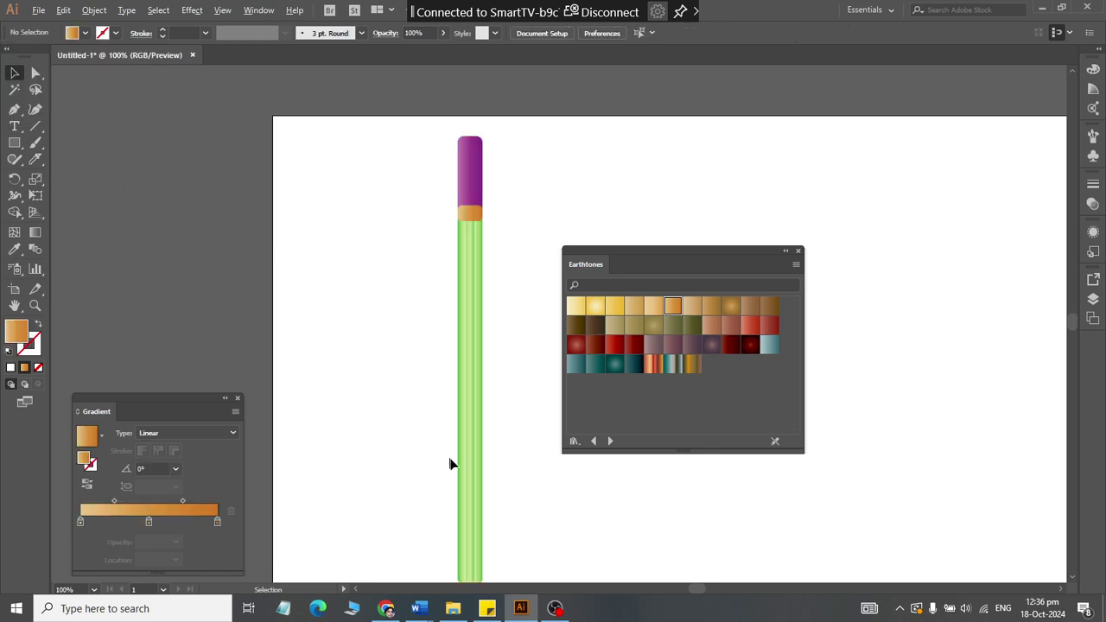
# Step: Add the point text "RAS PENCILS LTD" at 12 pt, starting beside the middle of the pencil body
pyautogui.scroll(3, 449, 464)
pyautogui.hscroll(2, 450, 436)
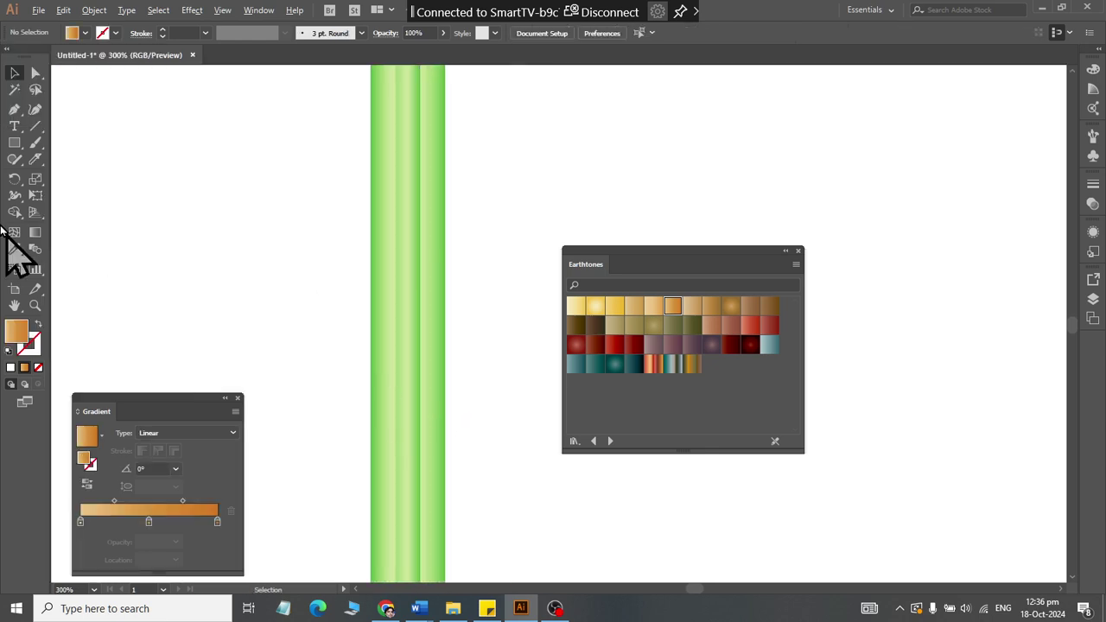
pyautogui.click(14, 126)
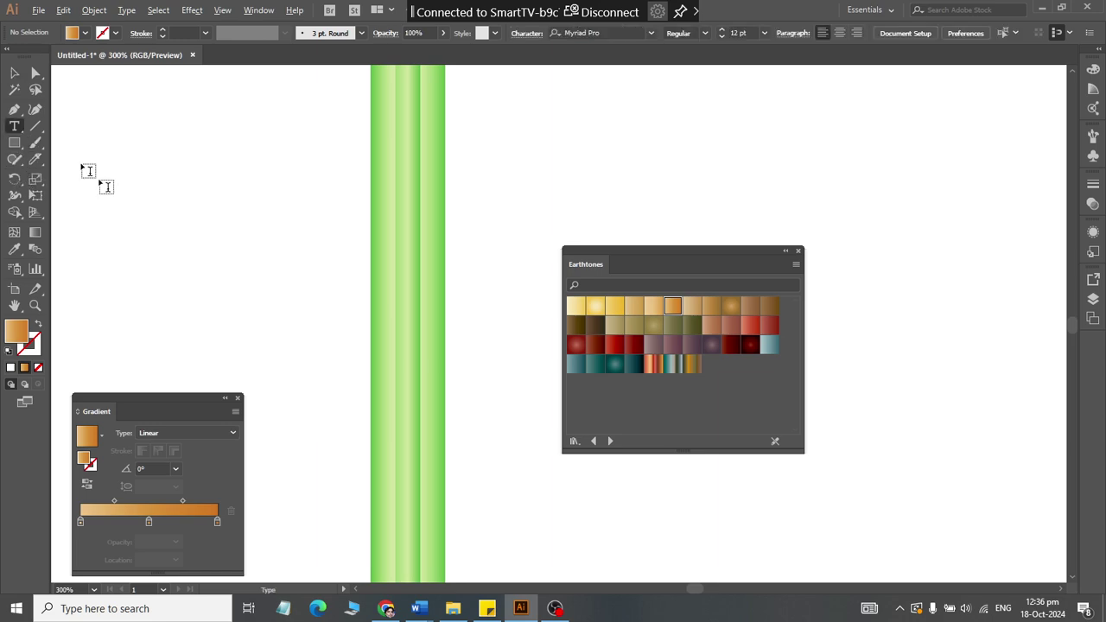
pyautogui.click(232, 248)
pyautogui.write('RAS PENCILS LTD')
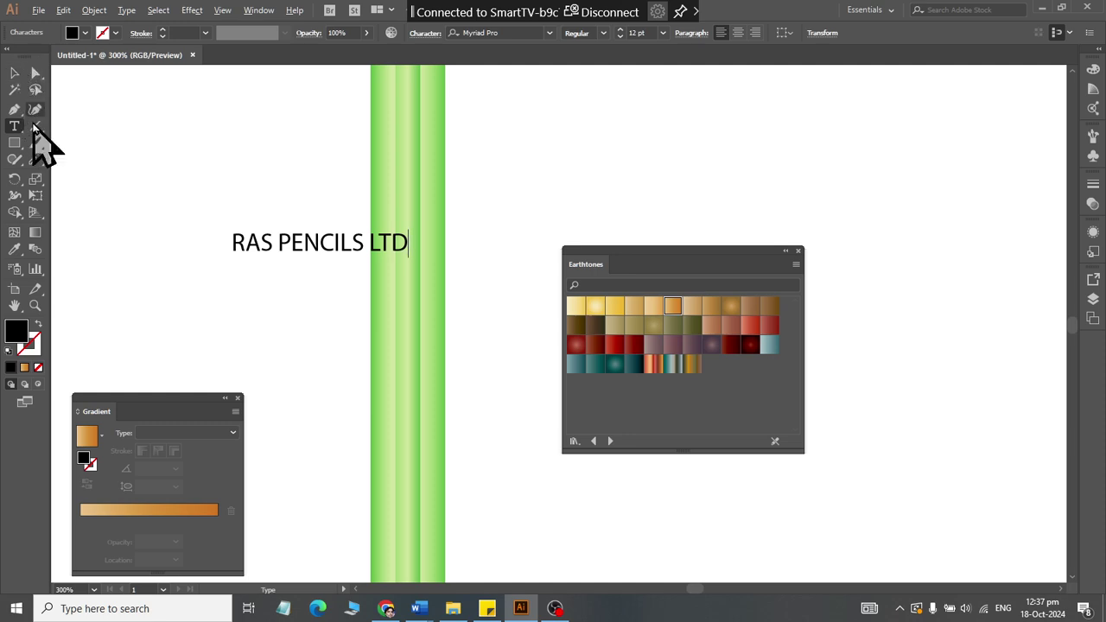
# Step: Turn the RAS PENCILS LTD text vertical and fit it onto the pencil's leftmost body strip at about 10.13 pt
pyautogui.click(14, 73)
pyautogui.moveTo(291, 245); pyautogui.dragTo(223, 243)
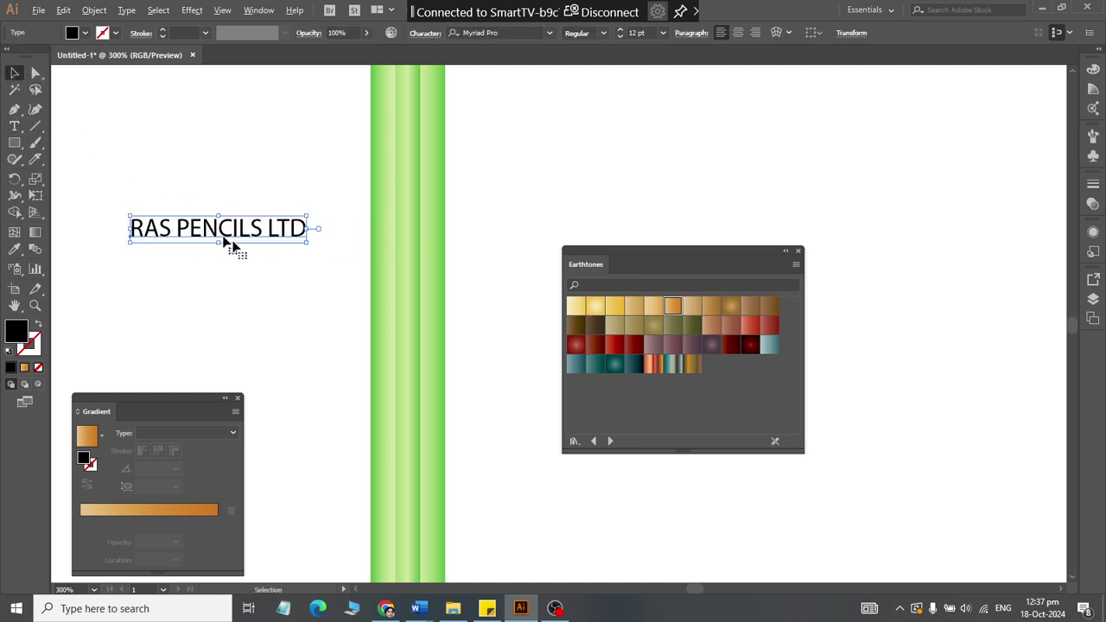
pyautogui.moveTo(308, 247)
pyautogui.mouseDown()
pyautogui.moveTo(299, 104)
pyautogui.moveTo(252, 129)
pyautogui.mouseUp()
pyautogui.moveTo(226, 261); pyautogui.dragTo(392, 391)
pyautogui.scroll(3, 392, 391)
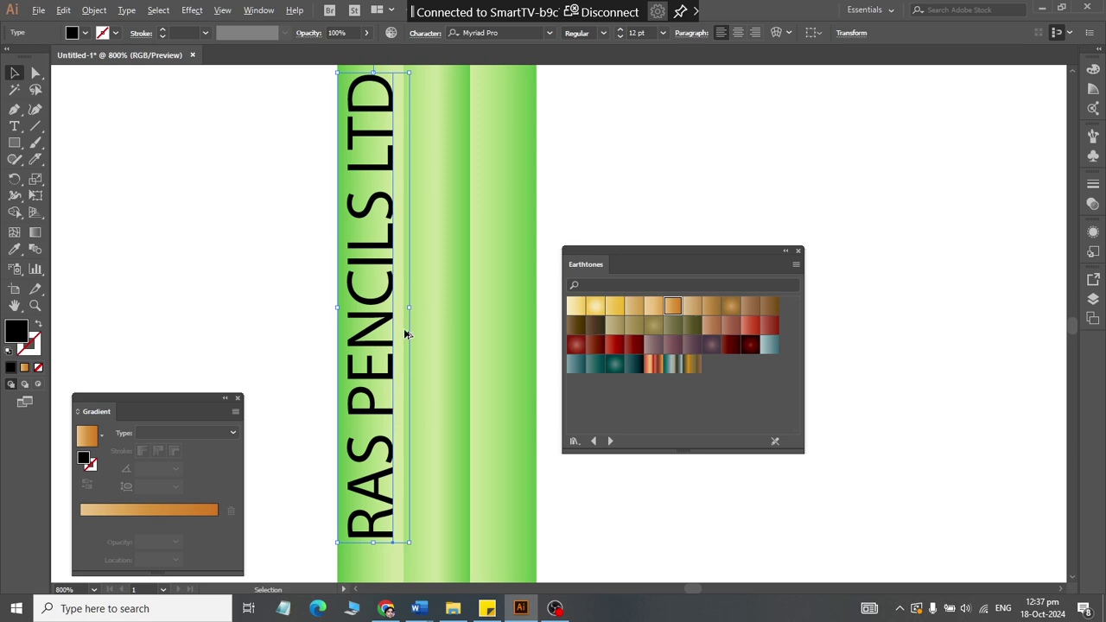
pyautogui.moveTo(408, 306); pyautogui.dragTo(395, 303)
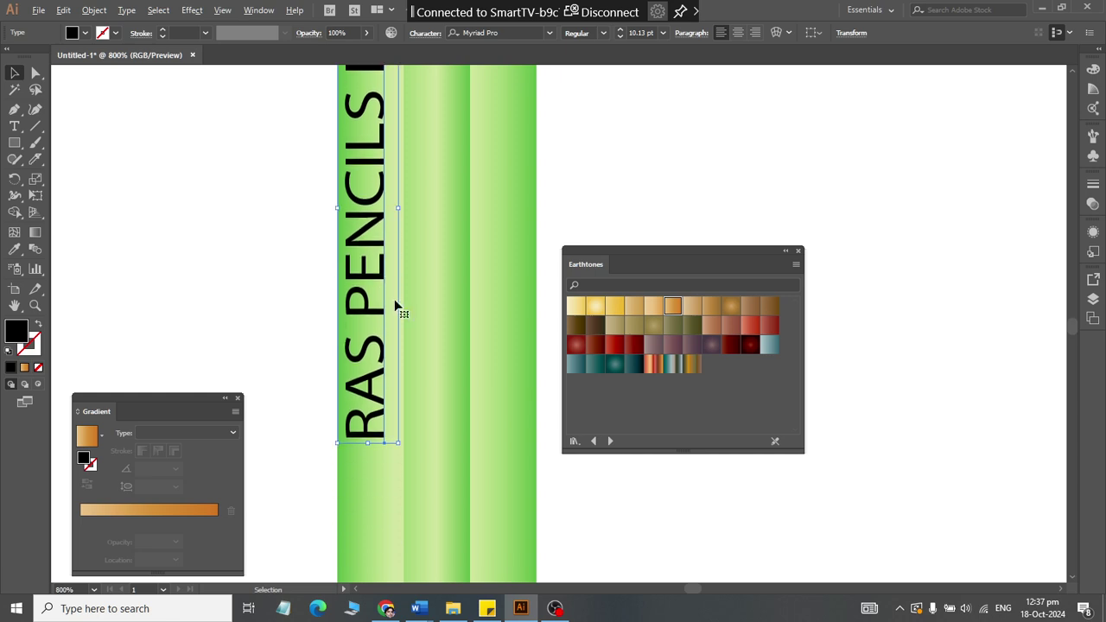
# Step: Align the brand text and the leftmost body strip on their horizontal and vertical centres
pyautogui.click(358, 507)
pyautogui.keyDown('shift'); pyautogui.click(366, 352); pyautogui.keyUp('shift')
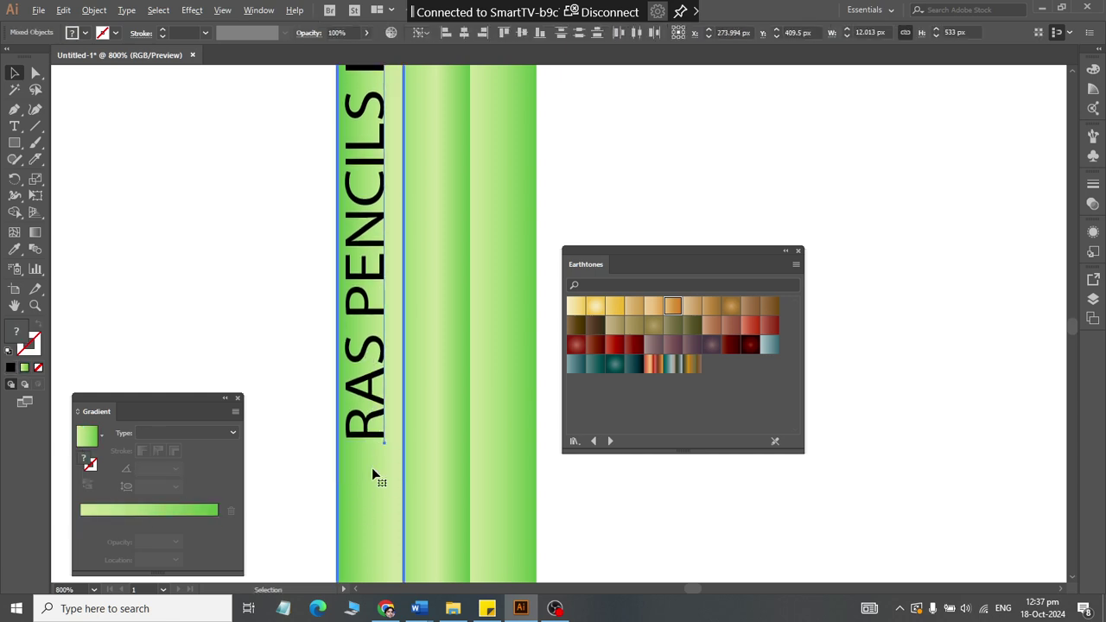
pyautogui.keyDown('shift'); pyautogui.click(413, 145); pyautogui.keyUp('shift')
pyautogui.click(464, 35)
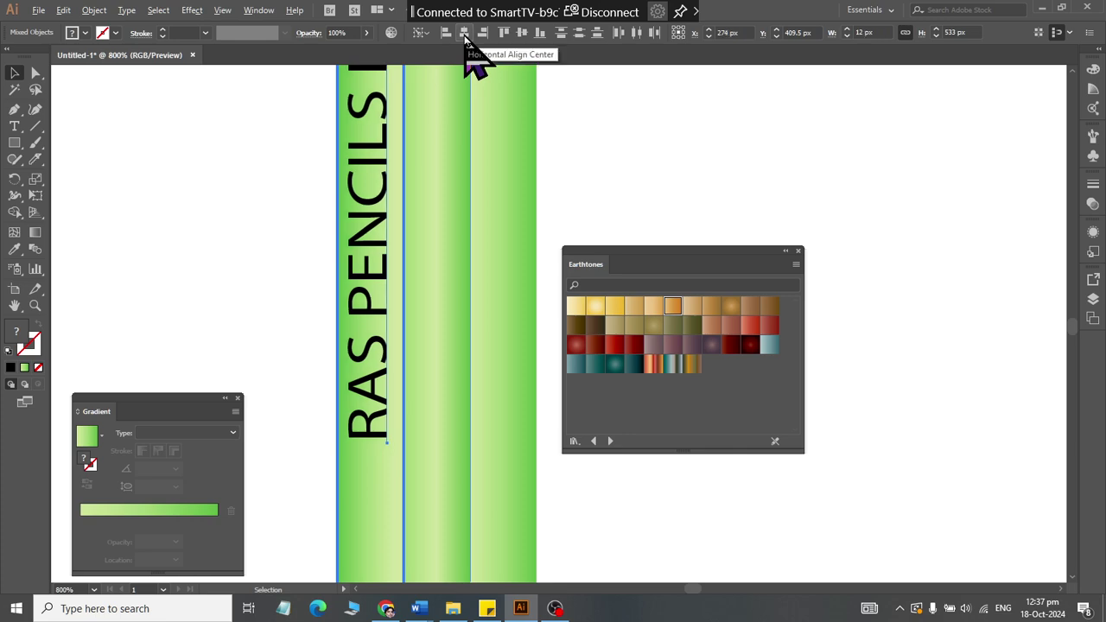
pyautogui.click(522, 35)
pyautogui.hotkey('ctrl', '-')
pyautogui.hotkey('ctrl', '-')
pyautogui.hotkey('ctrl', '-')
pyautogui.hotkey('ctrl', '-')
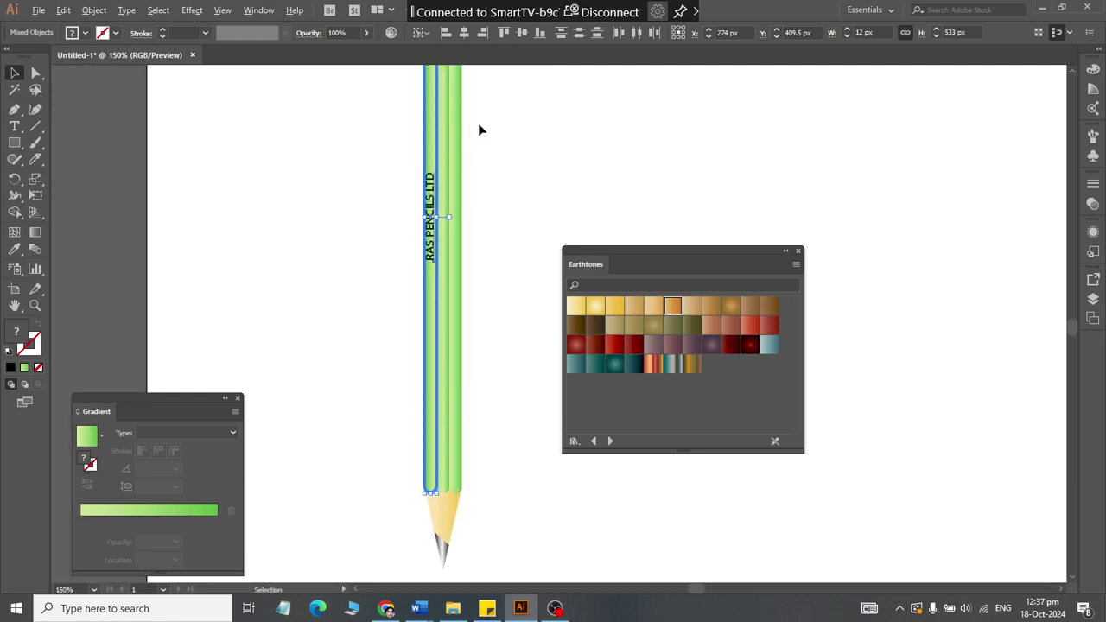
pyautogui.click(506, 167)
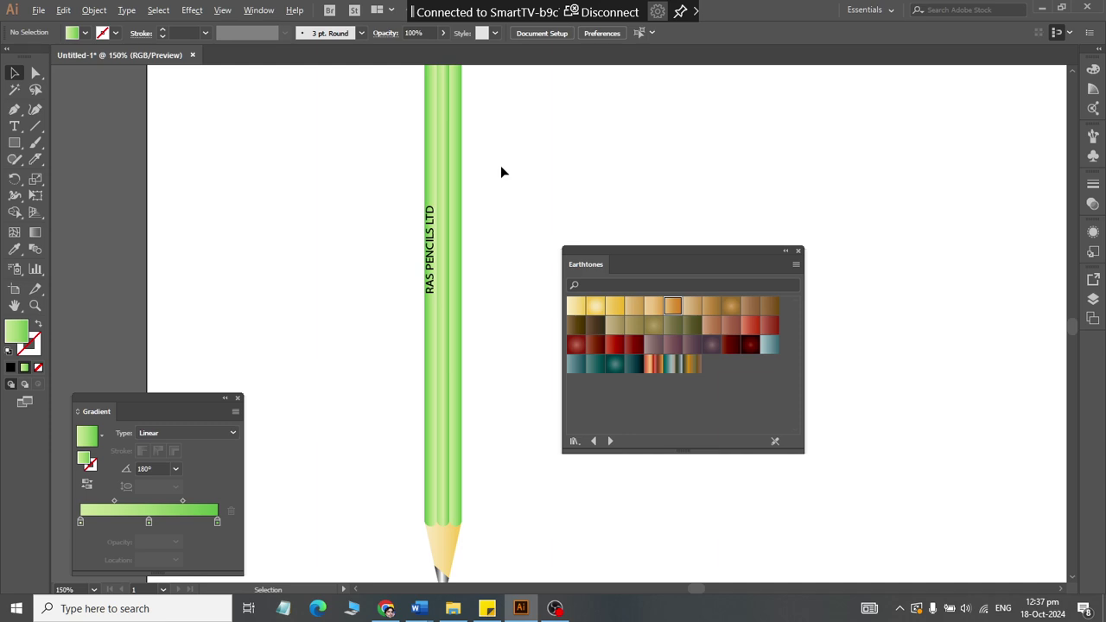
# Step: Select the complete pencil with its text and place a copy about 181 px to its right
pyautogui.scroll(2, 502, 167)
pyautogui.scroll(-3, 502, 167)
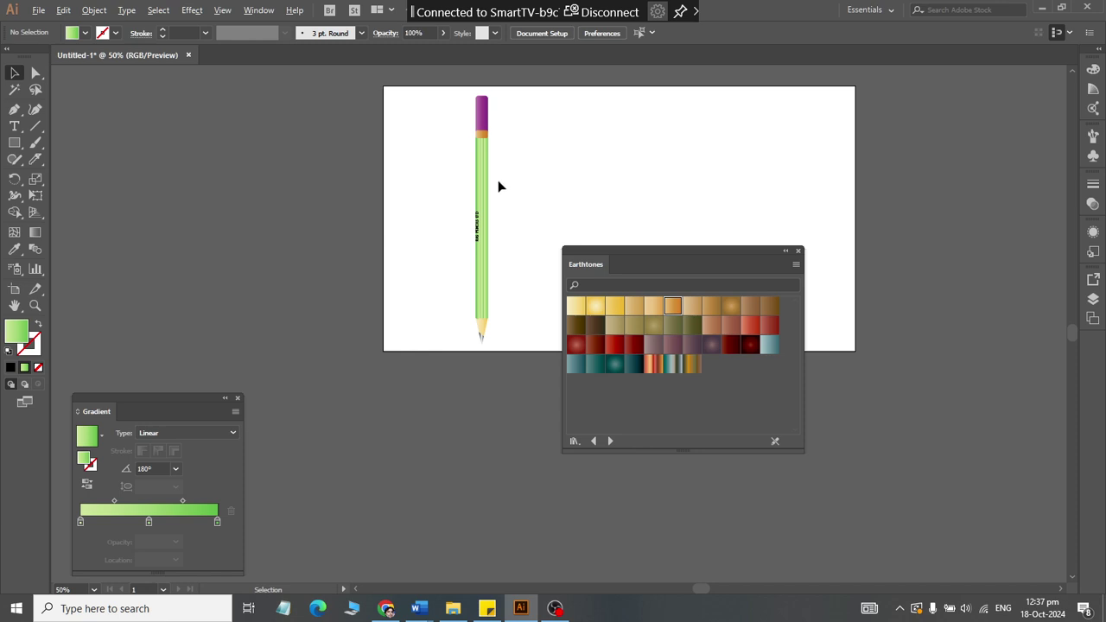
pyautogui.scroll(1, 497, 180)
pyautogui.hscroll(2, 497, 180)
pyautogui.scroll(1, 462, 194)
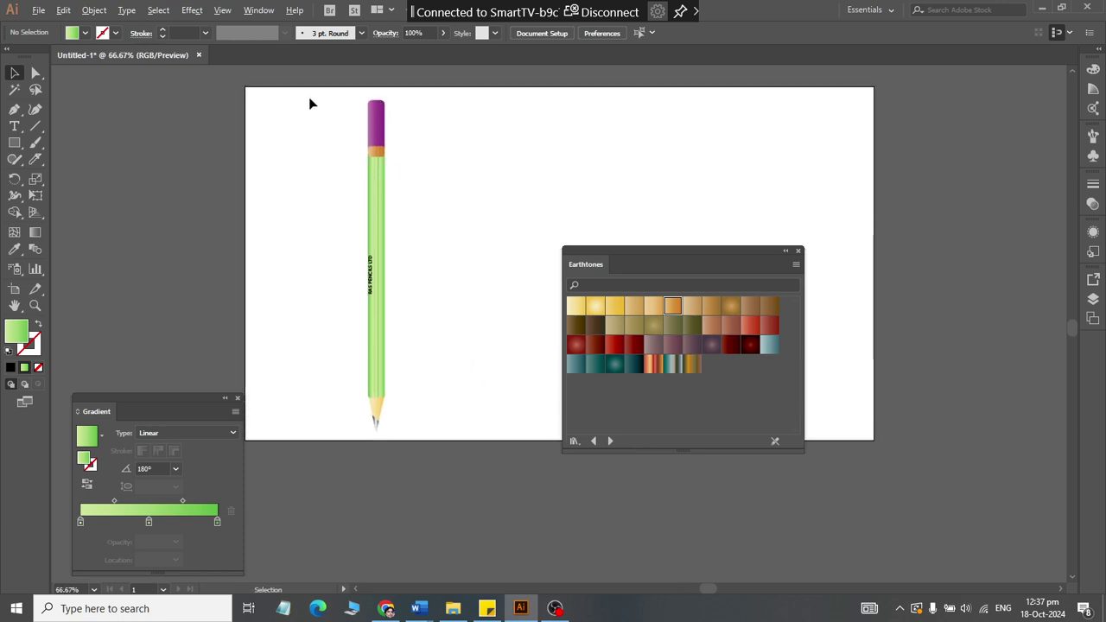
pyautogui.moveTo(308, 98); pyautogui.dragTo(432, 458)
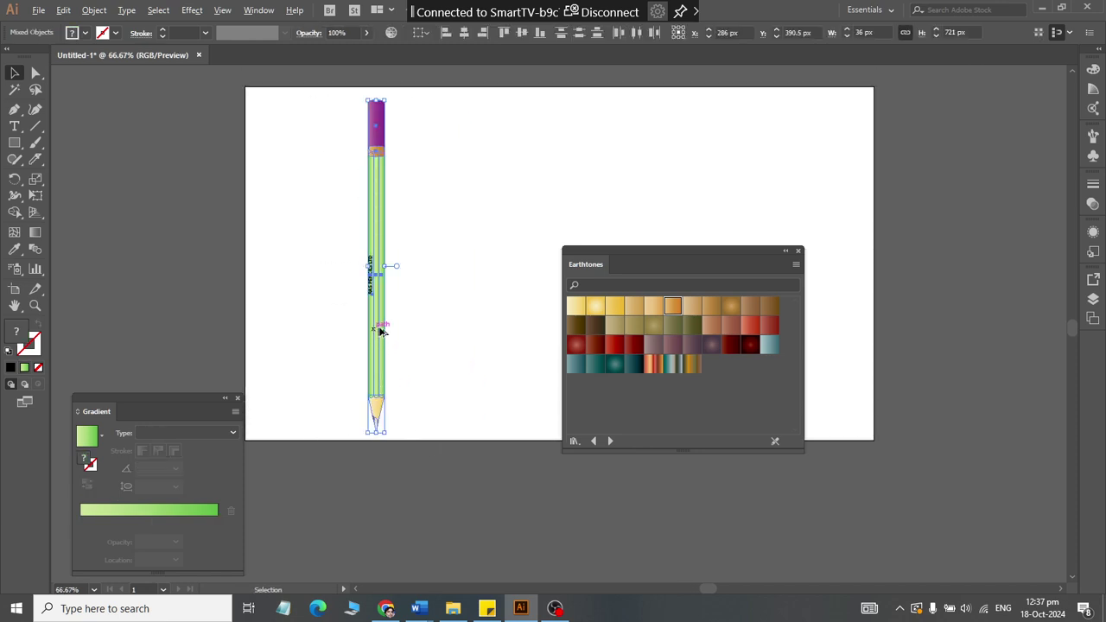
pyautogui.moveTo(381, 331); pyautogui.dragTo(456, 336)
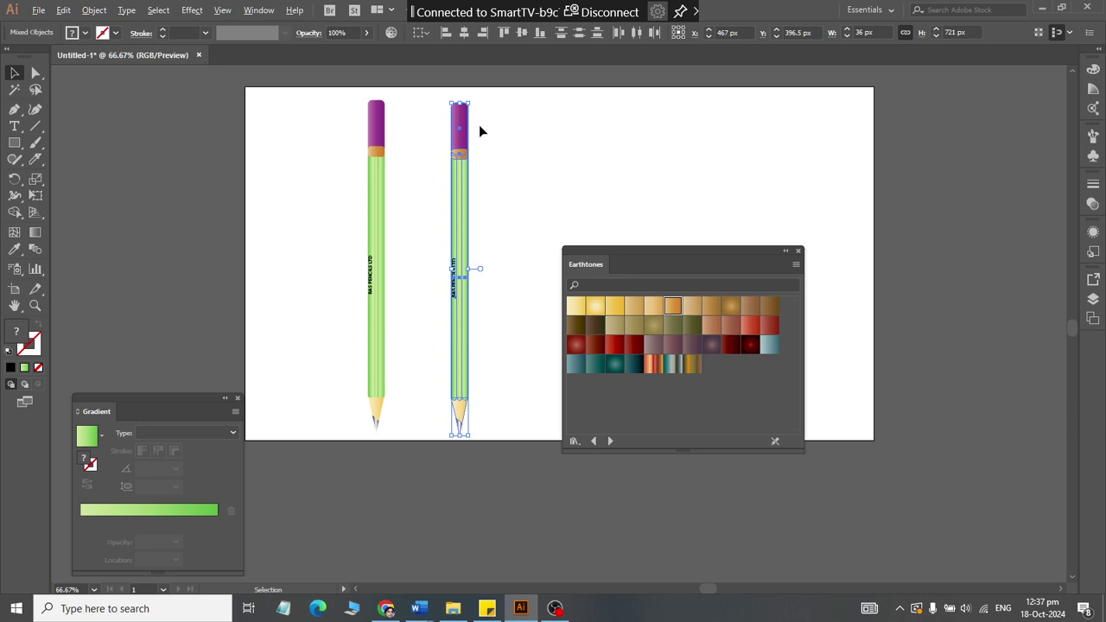
# Step: Rotate the copied pencil about 25° clockwise around the point of its lead, then deselect it
pyautogui.click(15, 178)
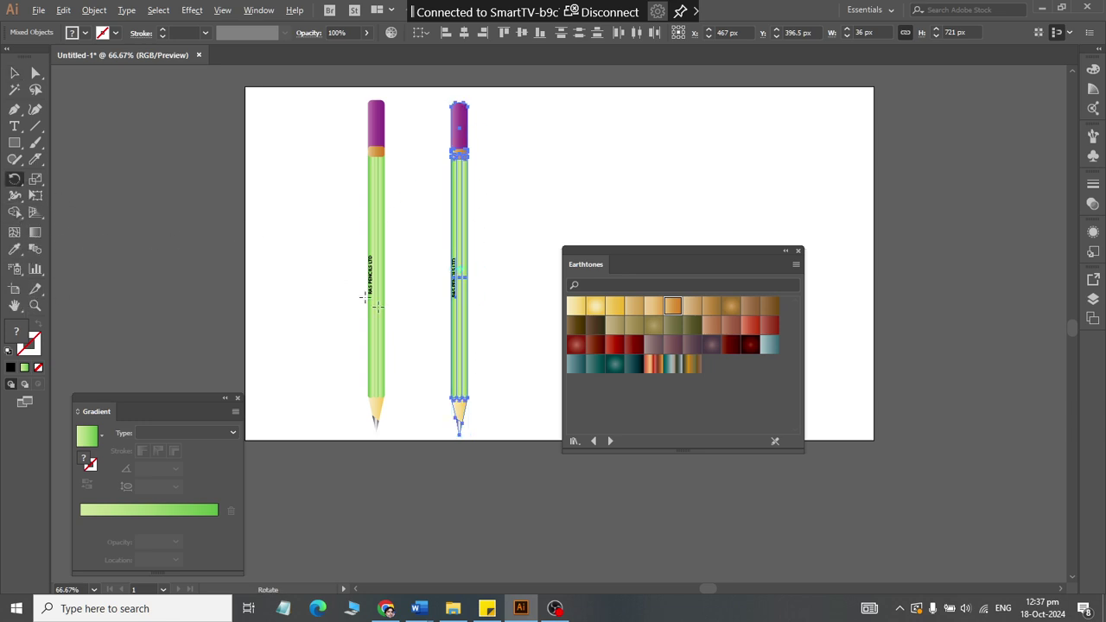
pyautogui.click(458, 432)
pyautogui.moveTo(459, 112); pyautogui.dragTo(598, 140)
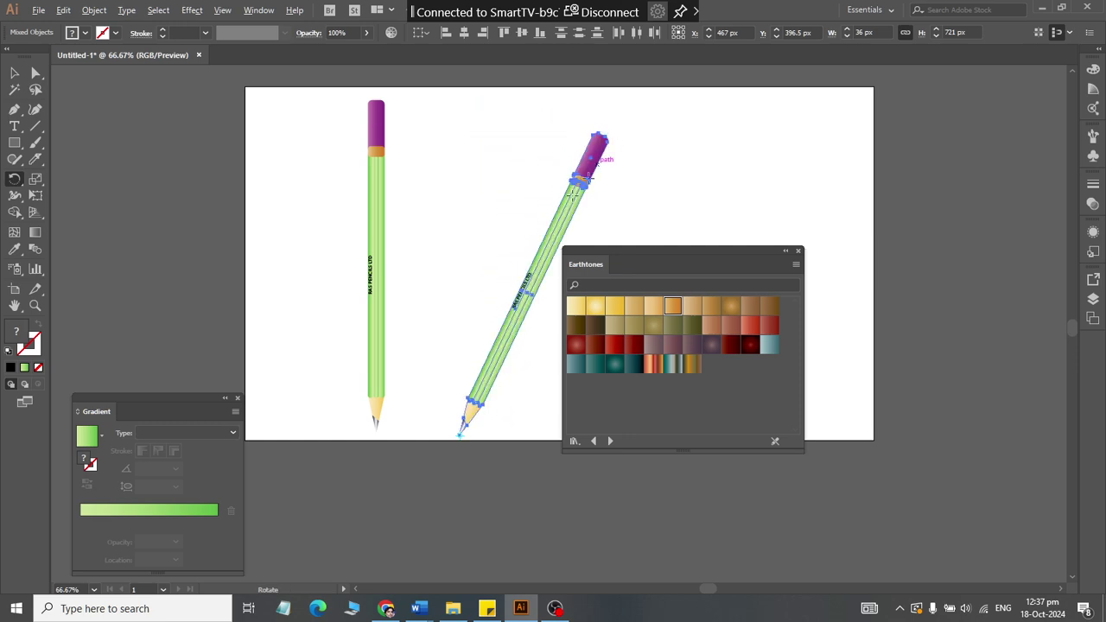
pyautogui.click(16, 74)
pyautogui.click(282, 188)
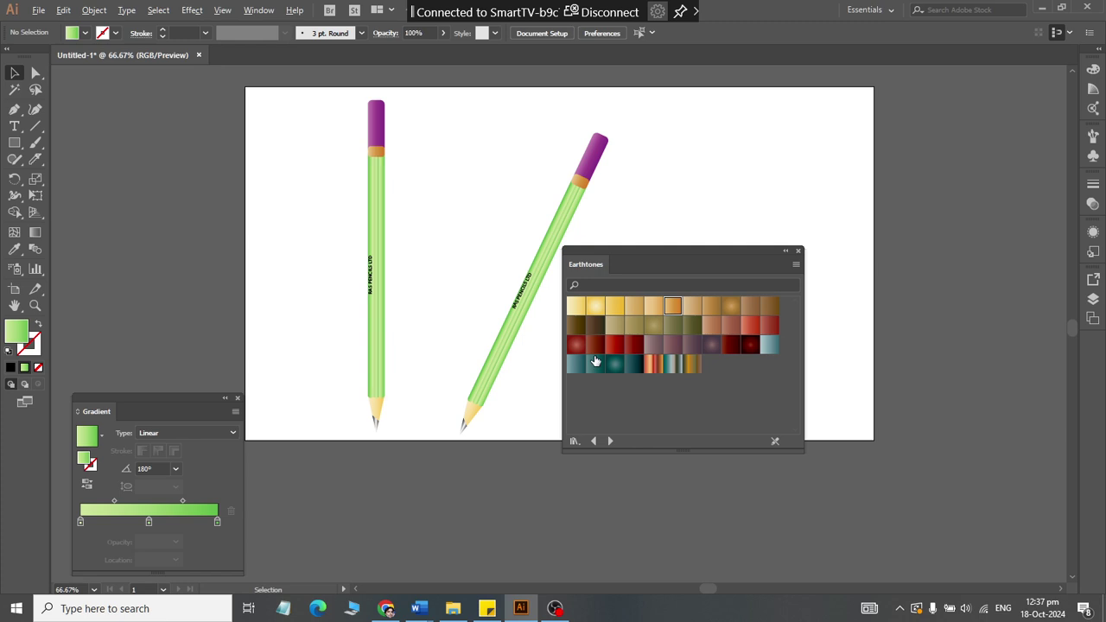
# Step: Fill the tilted pencil's rightmost body strip with the dark teal gradient from the Brights library
pyautogui.keyDown('alt'); pyautogui.scroll(2, 534, 347); pyautogui.keyUp('alt')
pyautogui.hscroll(2, 522, 351)
pyautogui.click(420, 308)
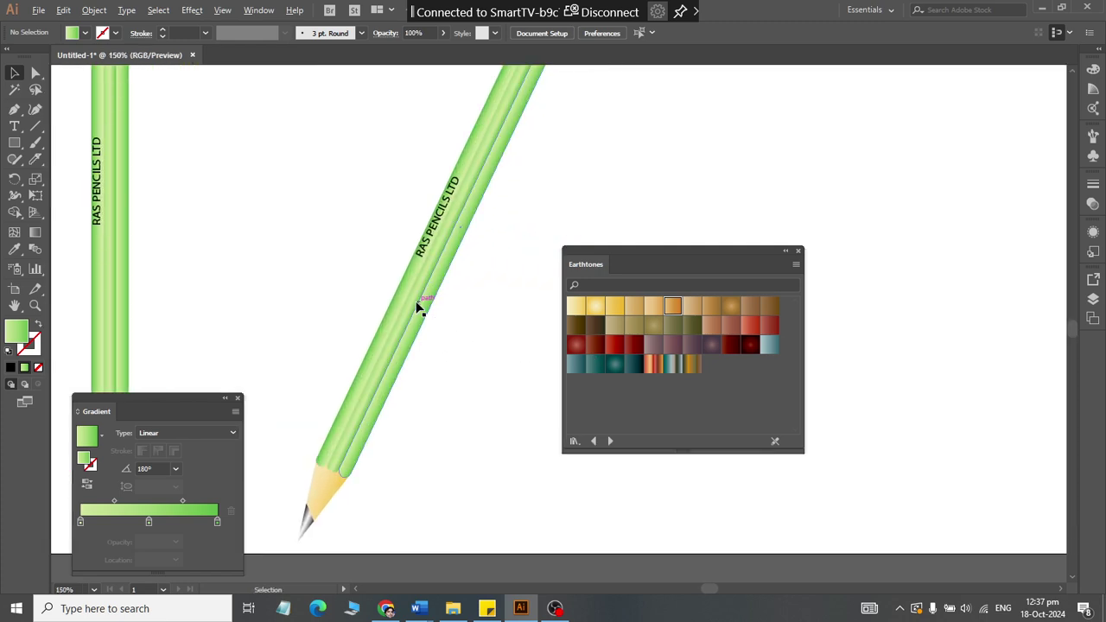
pyautogui.click(594, 442)
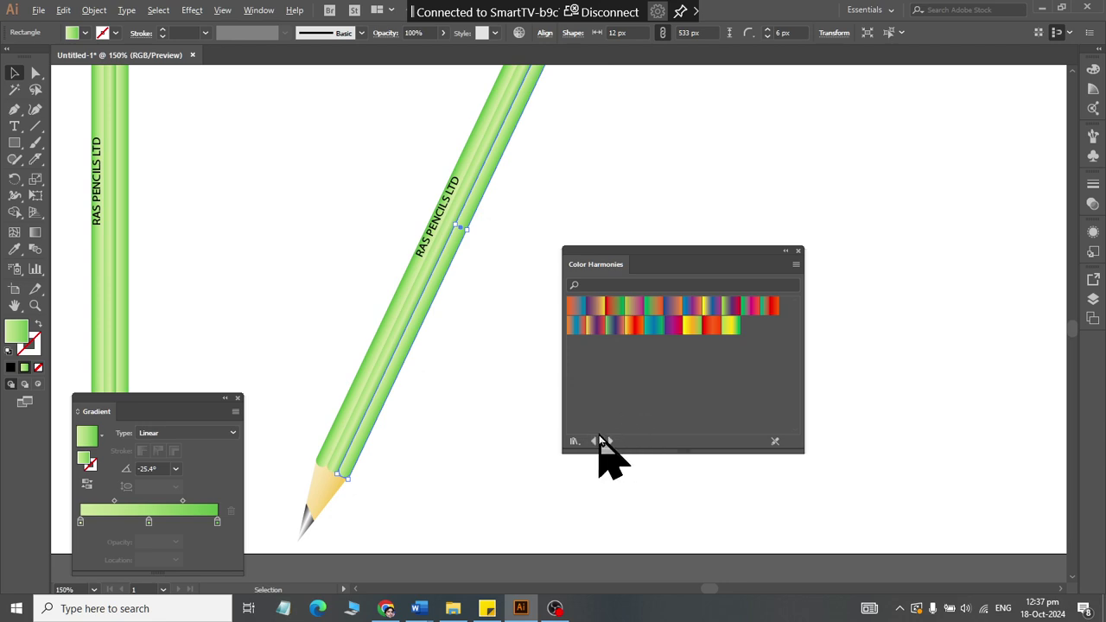
pyautogui.click(598, 440)
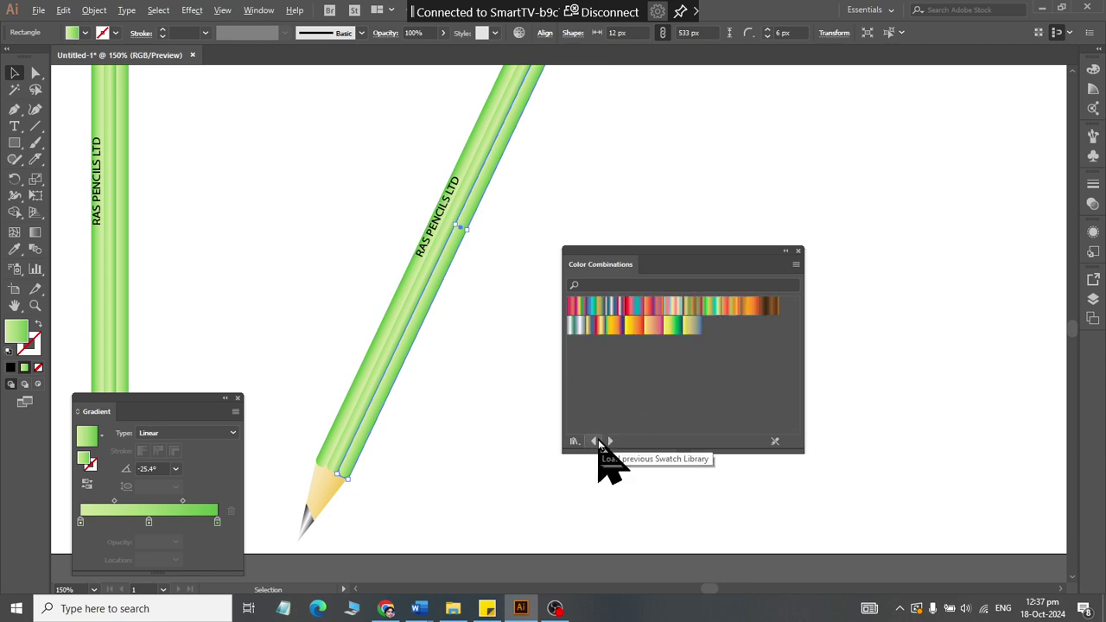
pyautogui.click(598, 441)
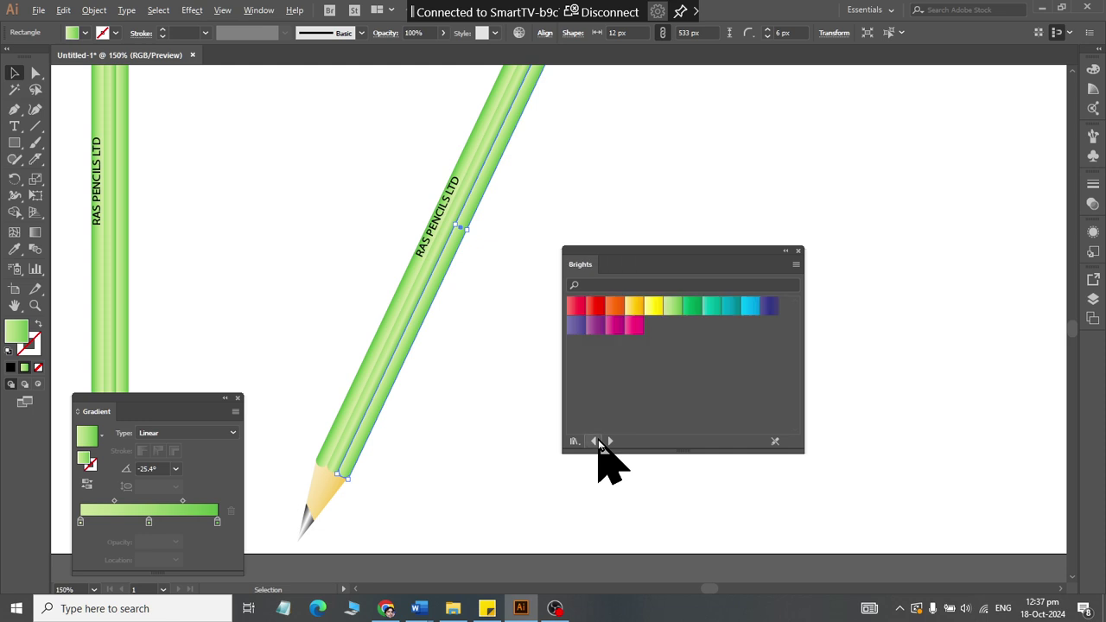
pyautogui.click(730, 306)
pyautogui.click(479, 340)
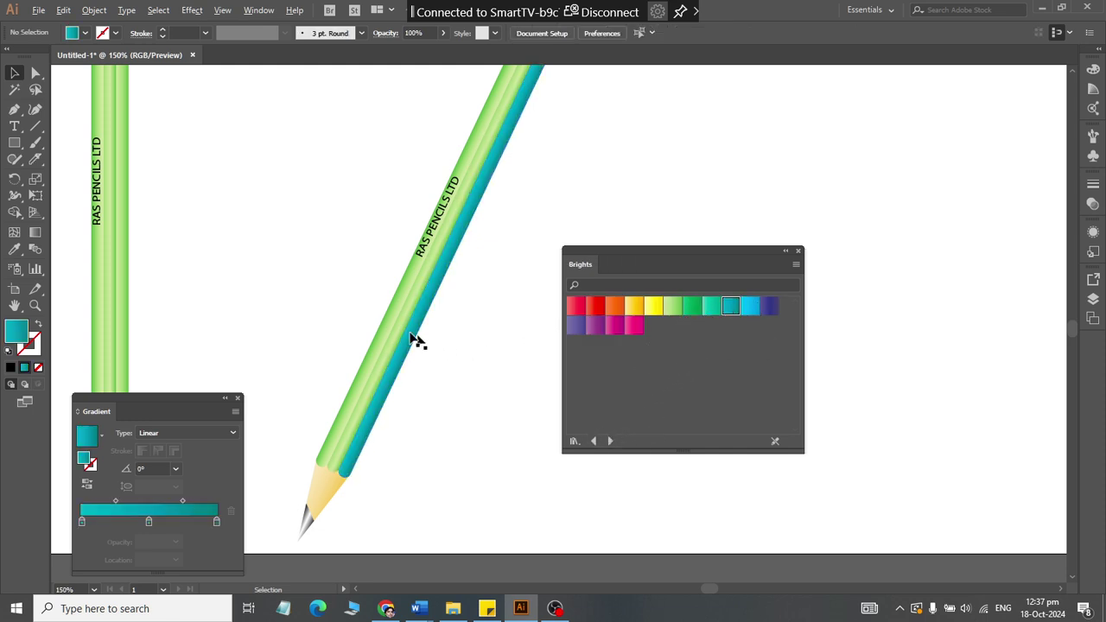
# Step: Copy the teal gradient onto the tilted pencil's leftmost body strip with the Eyedropper
pyautogui.click(378, 349)
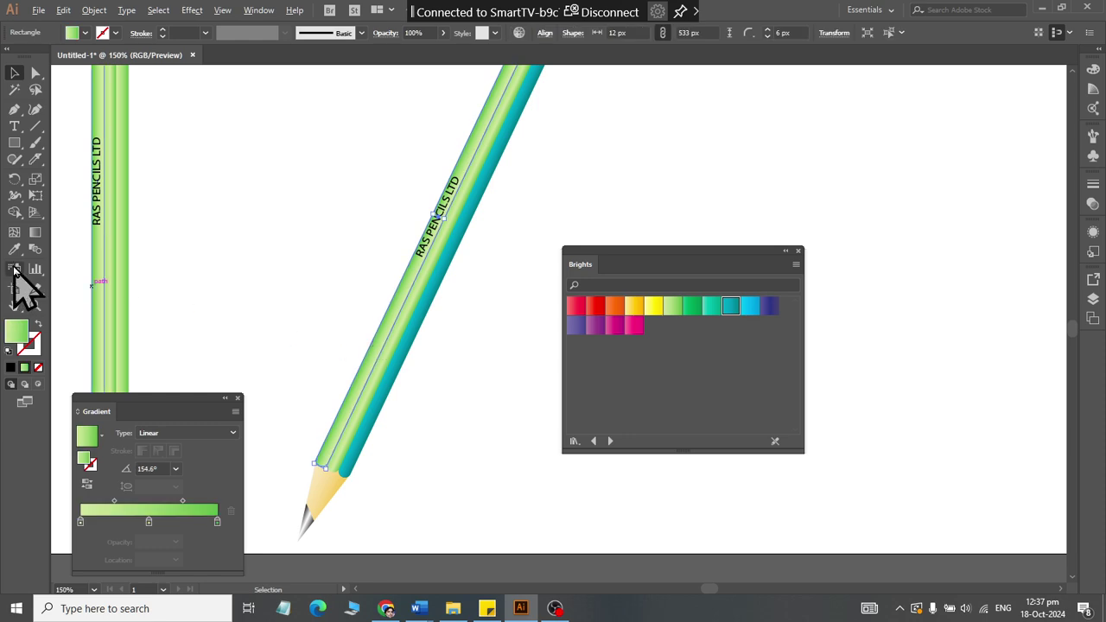
pyautogui.click(15, 248)
pyautogui.click(391, 372)
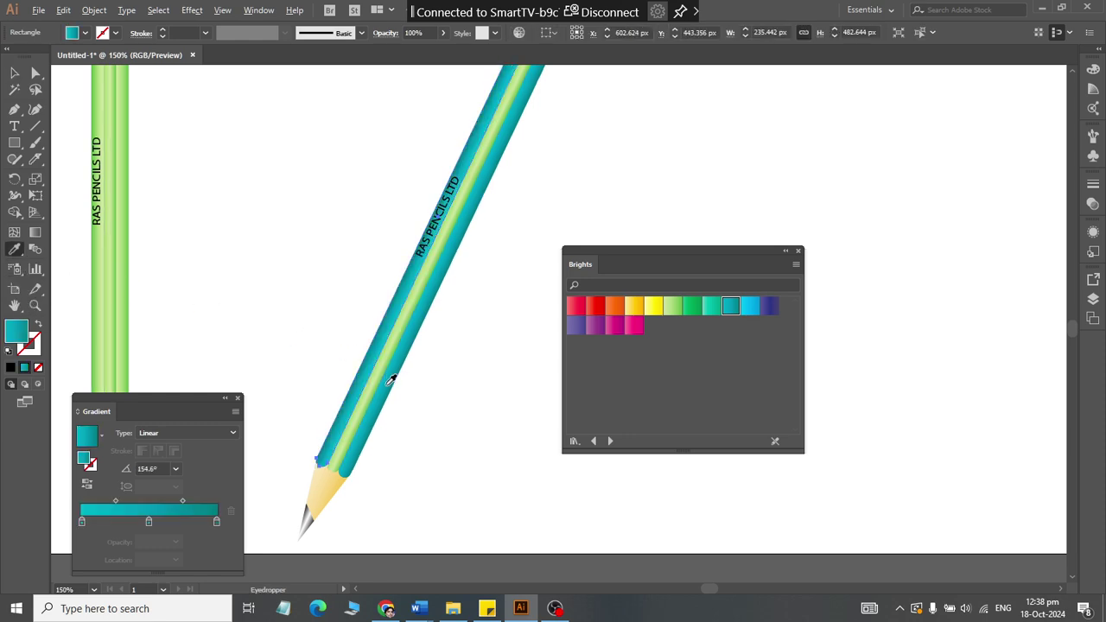
pyautogui.click(15, 73)
pyautogui.click(179, 192)
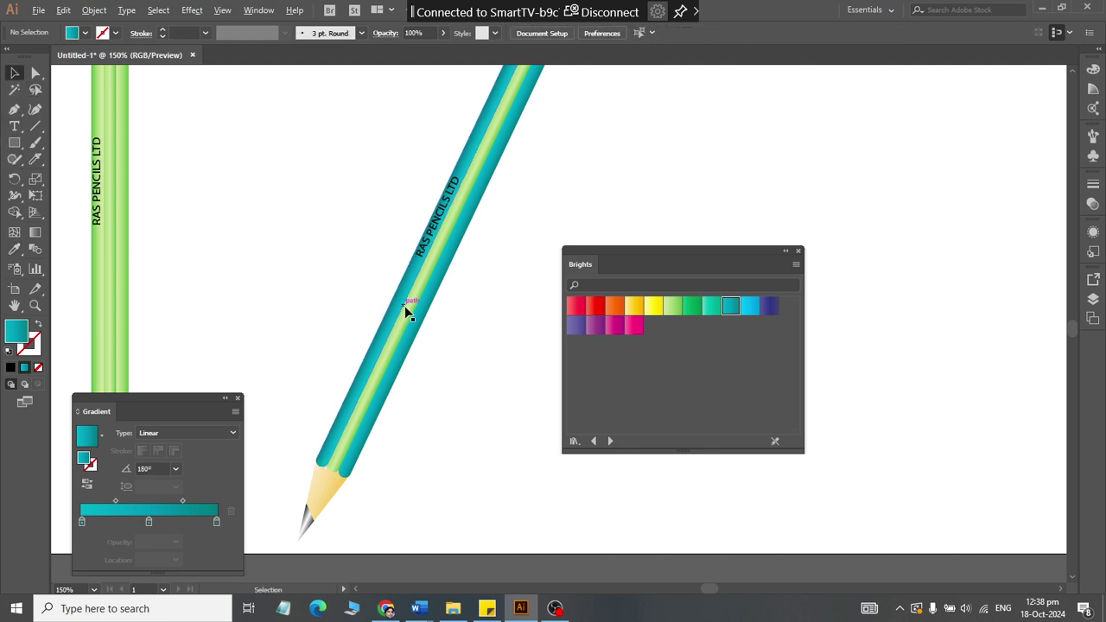
# Step: Fill the tilted pencil's middle body strip with the teal gradient and adjust its colour stops, placing the middle one at about 50%
pyautogui.click(407, 321)
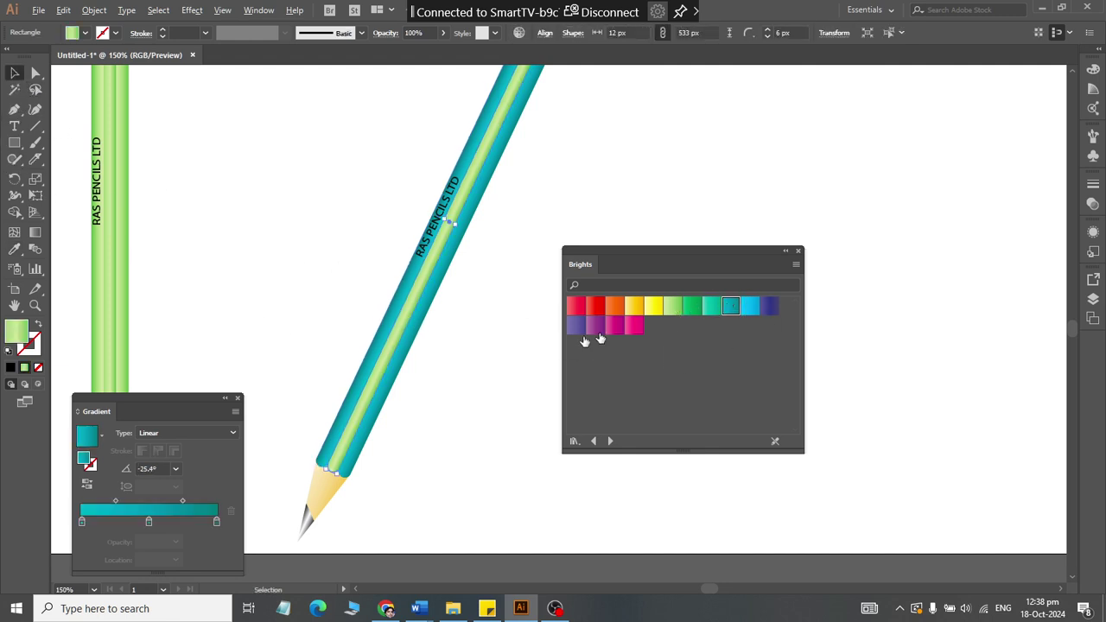
pyautogui.press('.')
pyautogui.moveTo(81, 524)
pyautogui.mouseDown()
pyautogui.moveTo(134, 523)
pyautogui.moveTo(61, 524)
pyautogui.mouseUp()
pyautogui.moveTo(149, 524)
pyautogui.mouseDown()
pyautogui.moveTo(137, 523)
pyautogui.moveTo(149, 524)
pyautogui.mouseUp()
pyautogui.click(452, 456)
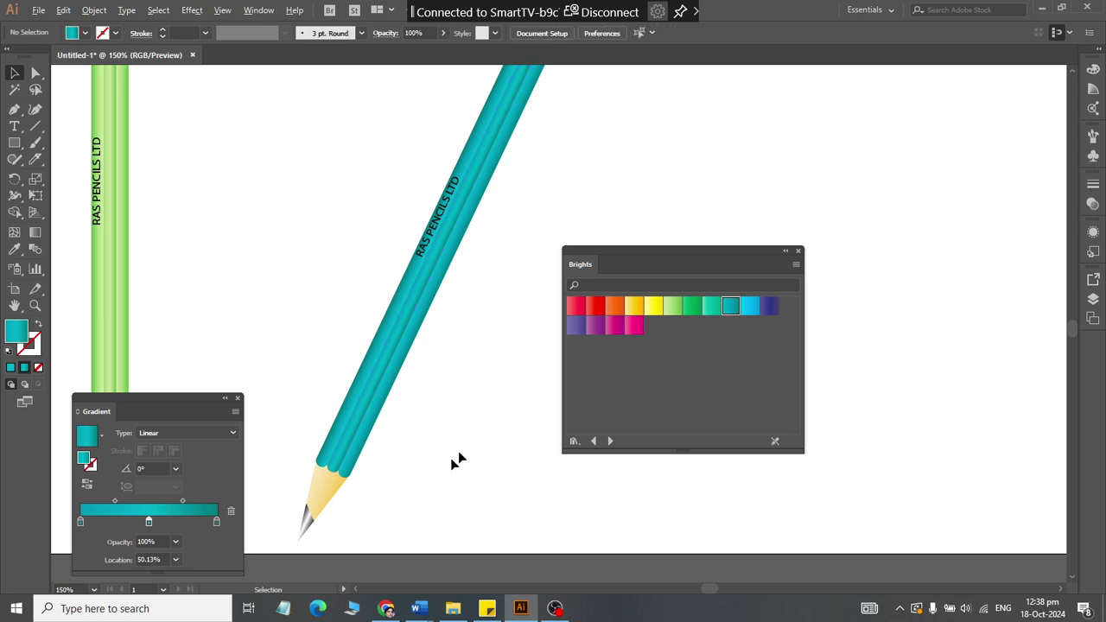
# Step: Set the fill of the brand text on the tilted teal pencil to white
pyautogui.click(429, 231)
pyautogui.click(610, 441)
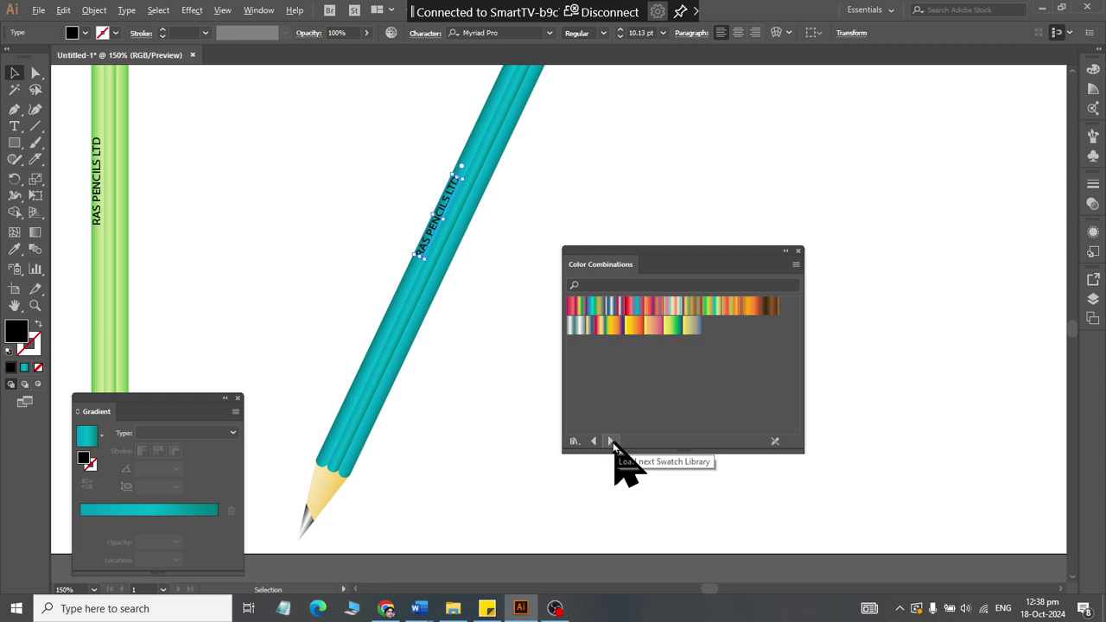
pyautogui.click(592, 442)
pyautogui.click(74, 33)
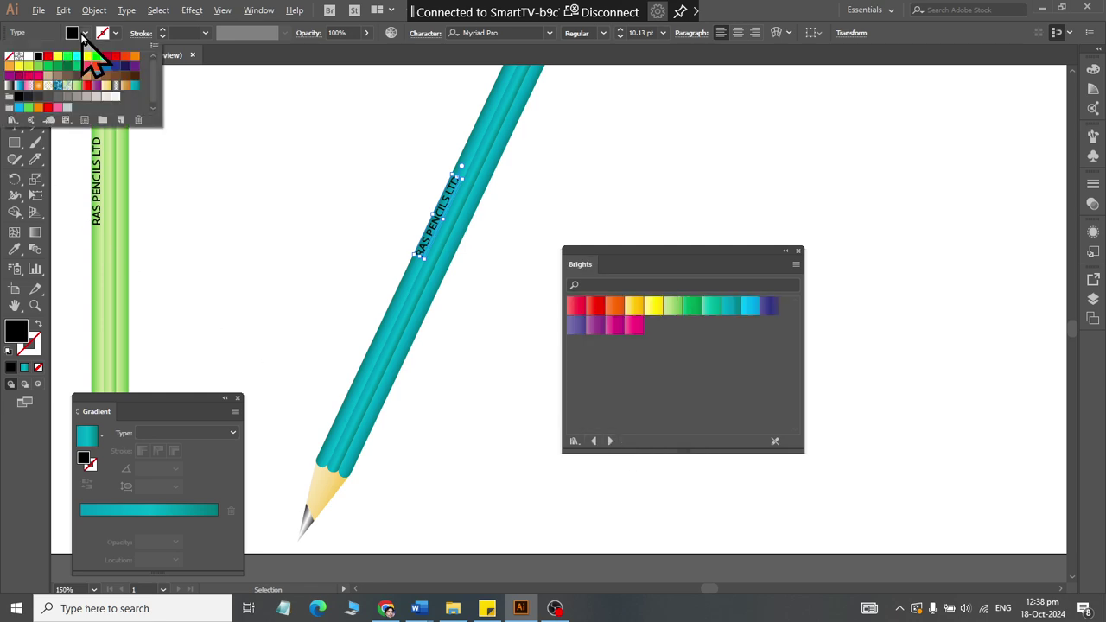
pyautogui.click(28, 56)
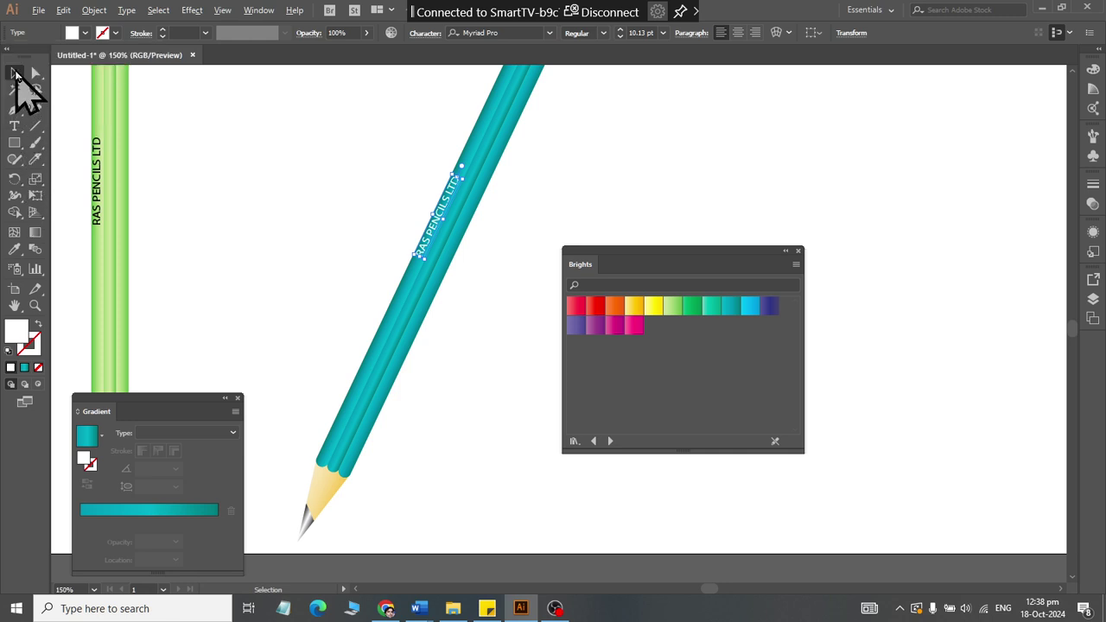
pyautogui.click(278, 223)
pyautogui.keyDown('alt'); pyautogui.scroll(-2, 291, 219); pyautogui.keyUp('alt')
pyautogui.scroll(1, 419, 220)
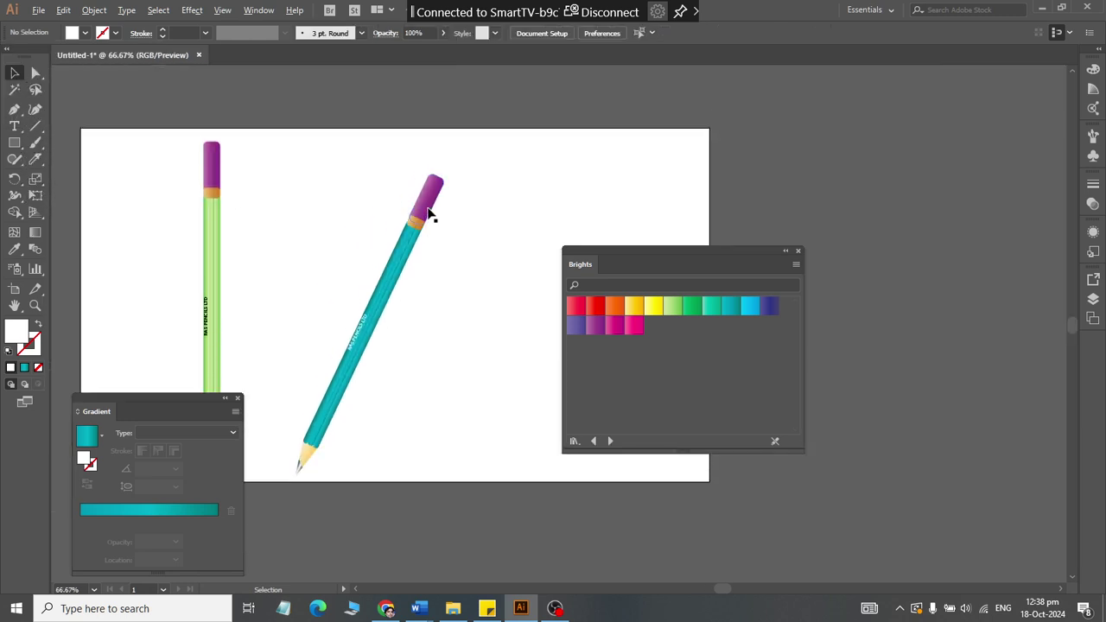